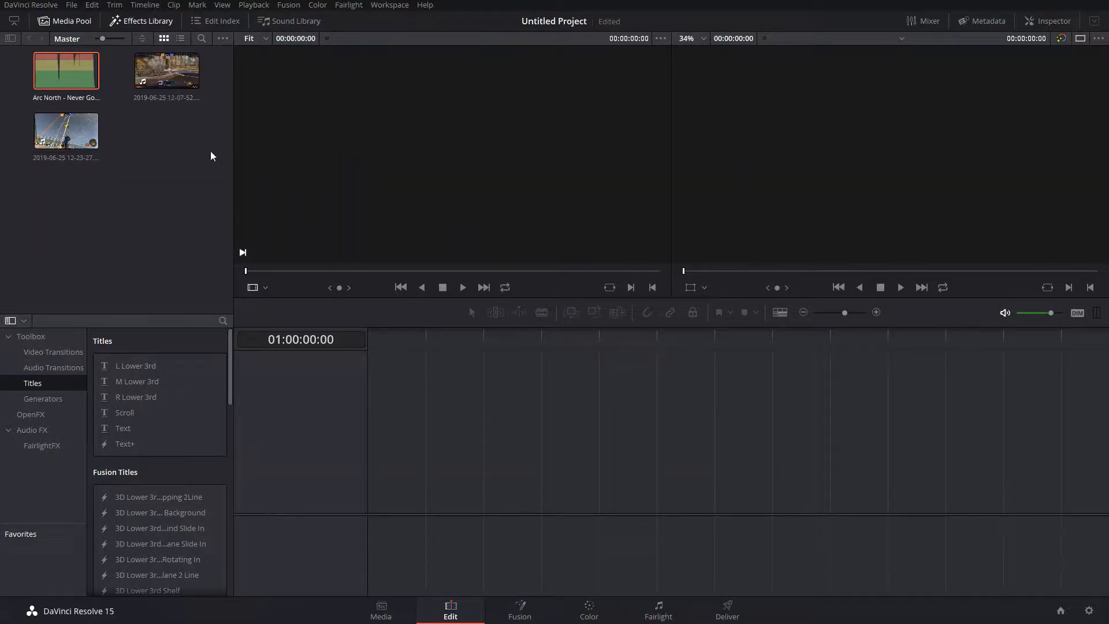
Review the song and the two gameplay recordings in the media pool
left_click(162, 151)
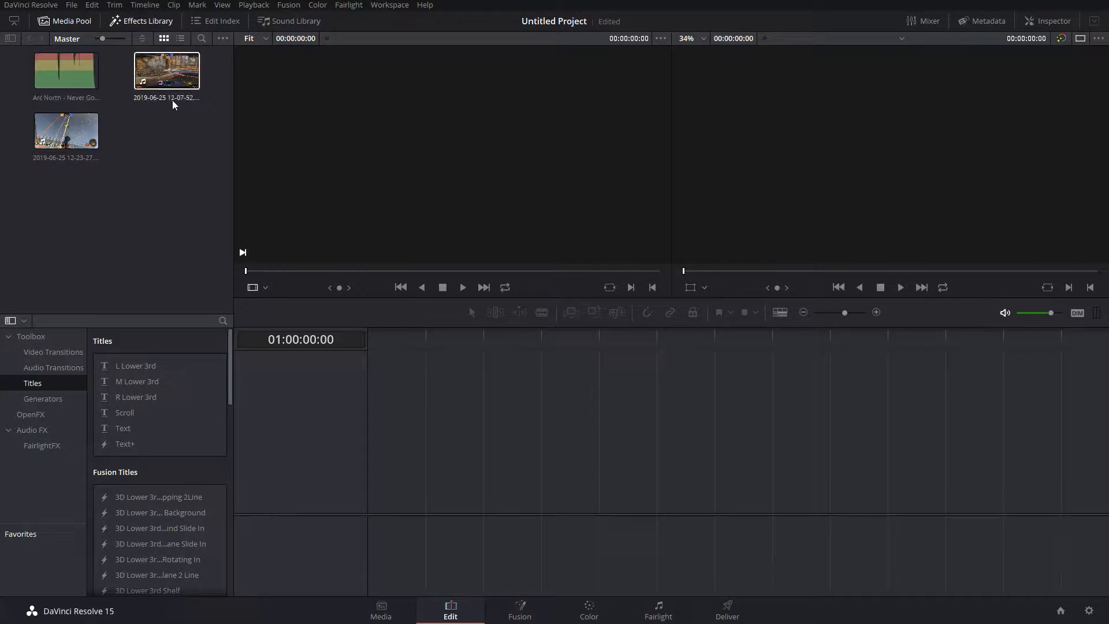
double_click(64, 78)
left_click(172, 81)
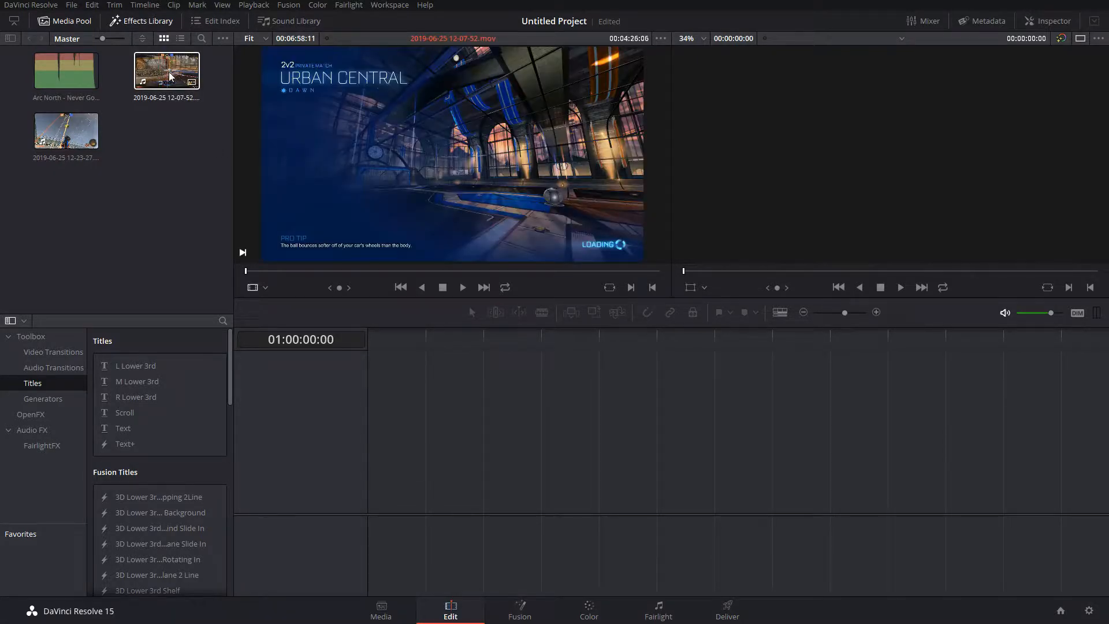
left_click(106, 147)
left_click(67, 138)
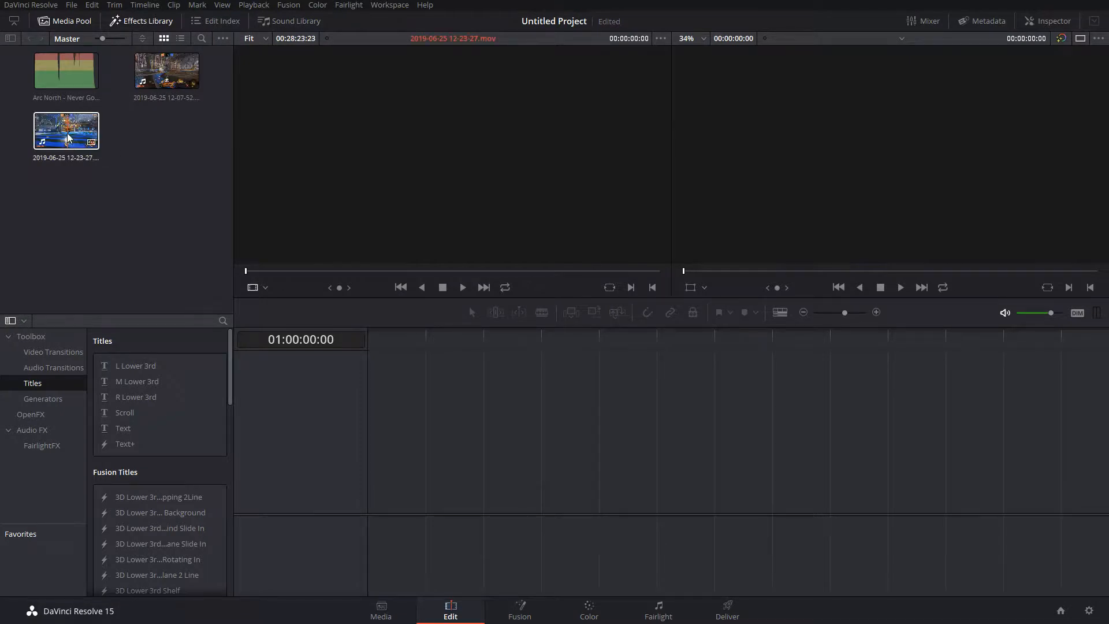
left_click(103, 92)
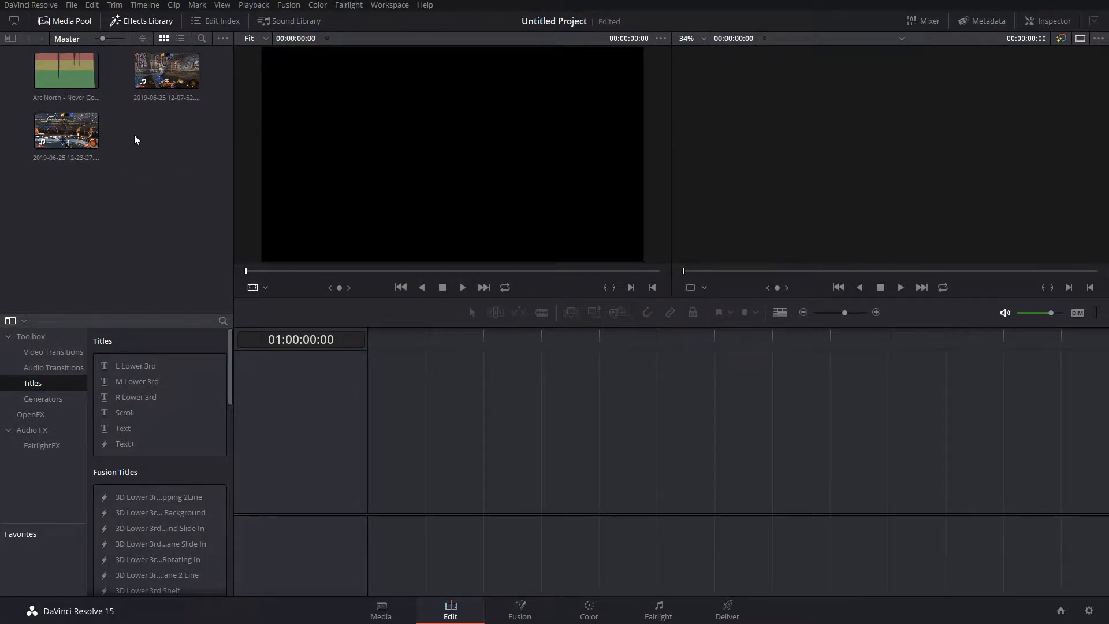
Place the Arc North song on a new timeline, lower its clip volume to -18.61, and play it from the start
left_click(89, 104)
left_click_drag(88, 106, 372, 515)
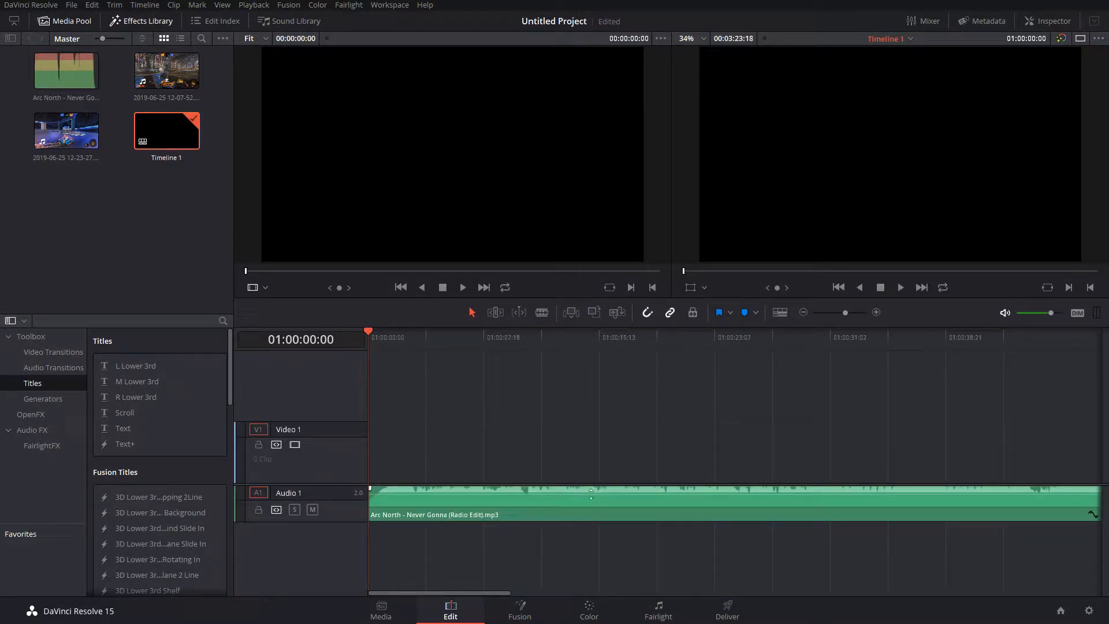
left_click(597, 499)
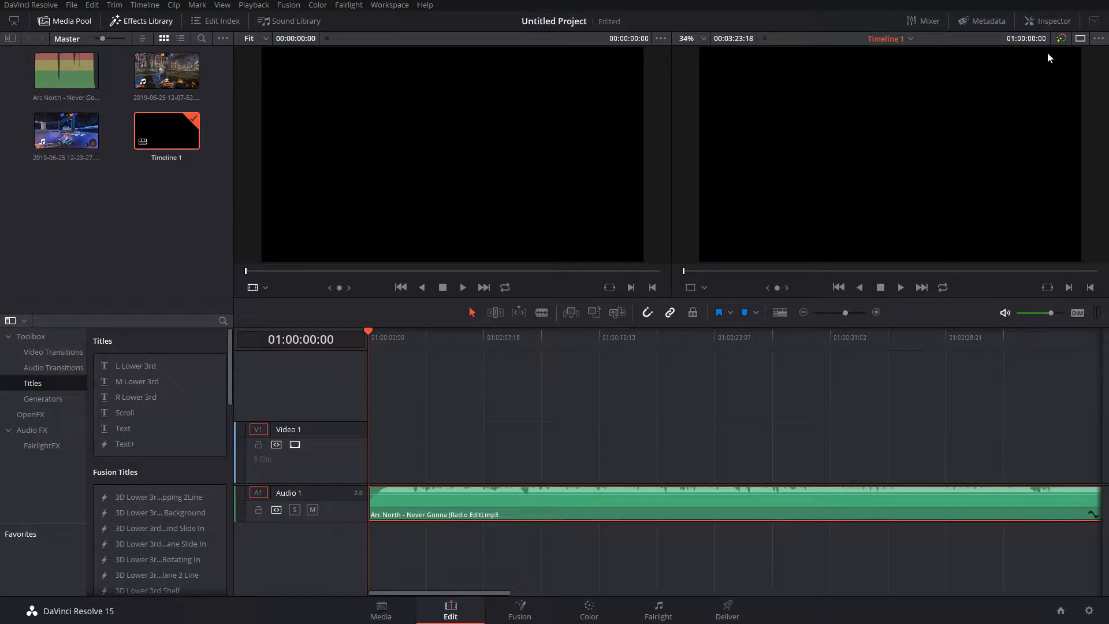
left_click(1055, 19)
left_click_drag(1001, 81, 997, 82)
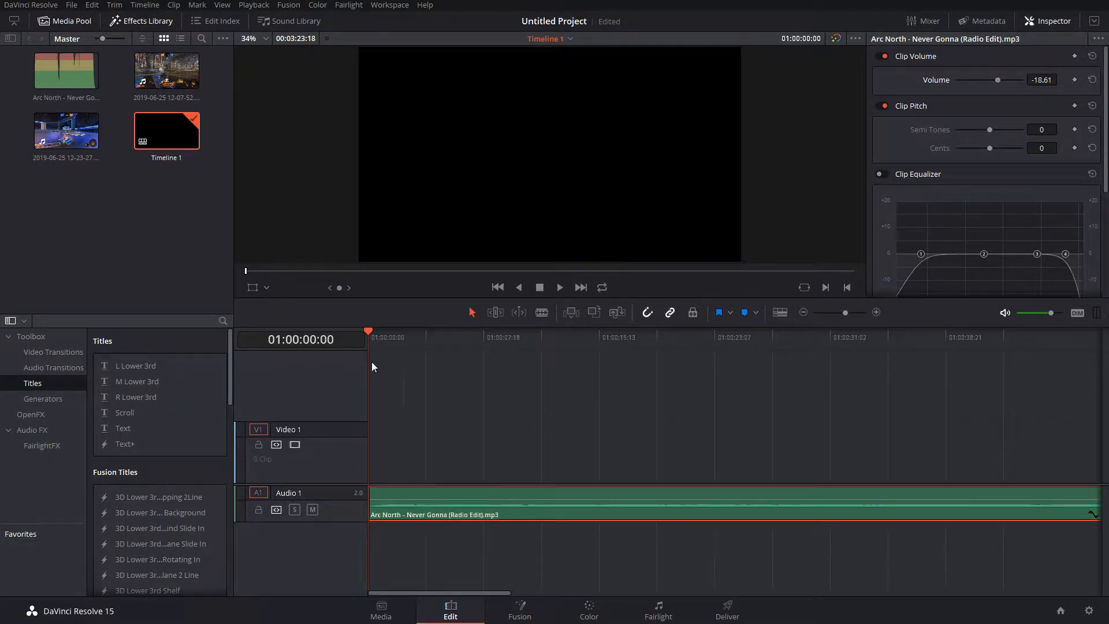
key("space")
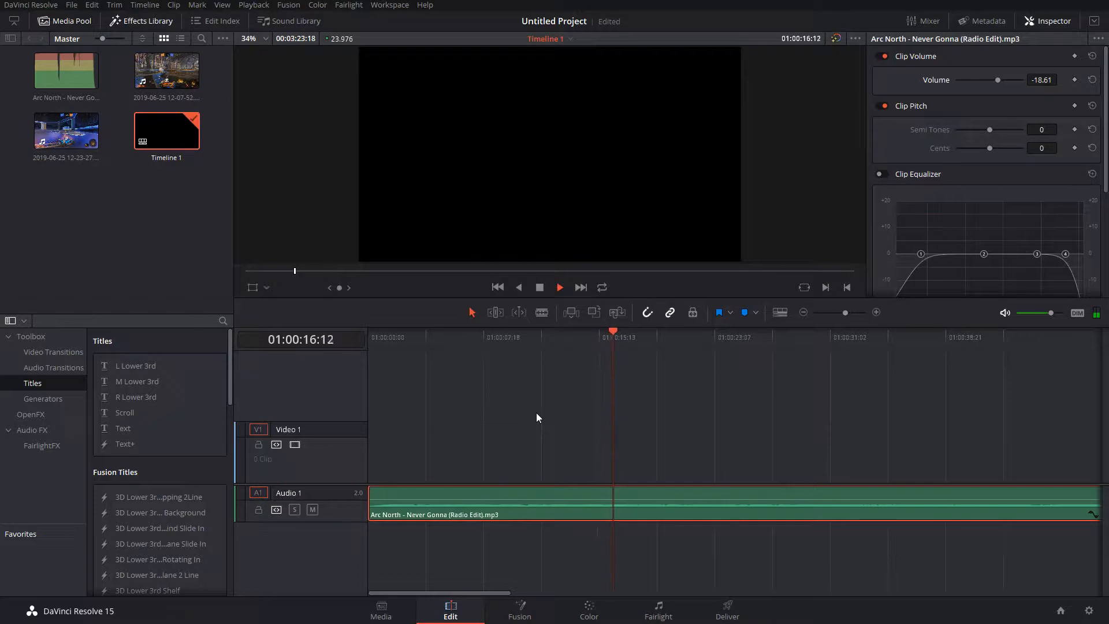
key("space")
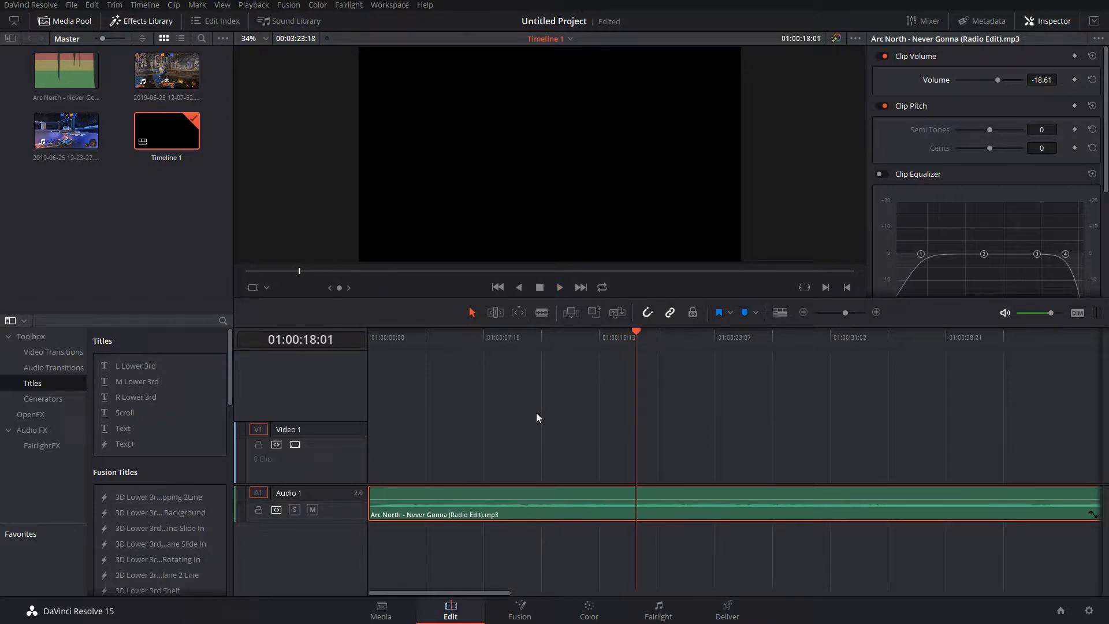
left_click_drag(166, 71, 104, 196)
left_click_drag(445, 493, 445, 544)
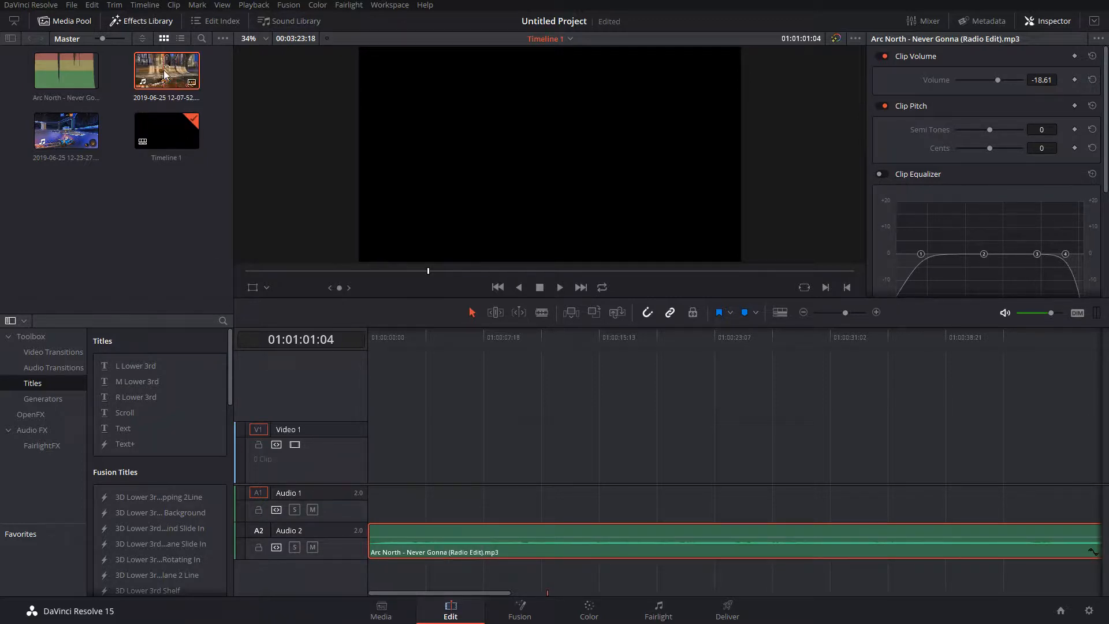
left_click_drag(165, 73, 366, 463)
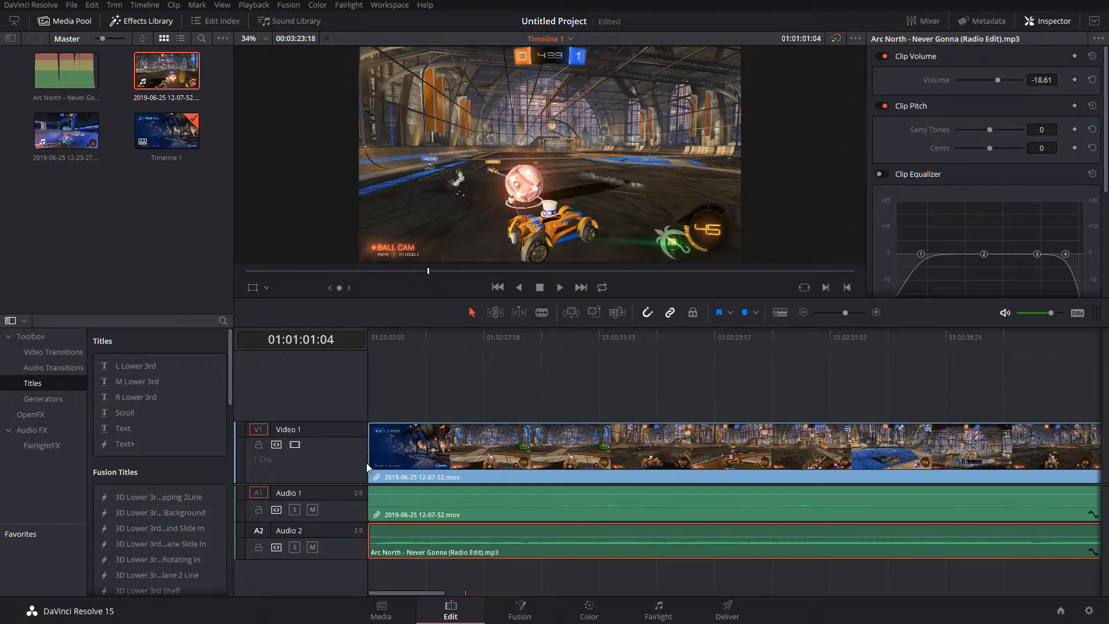
Play the timeline from its start to hear the song together with the gameplay audio
left_click(369, 335)
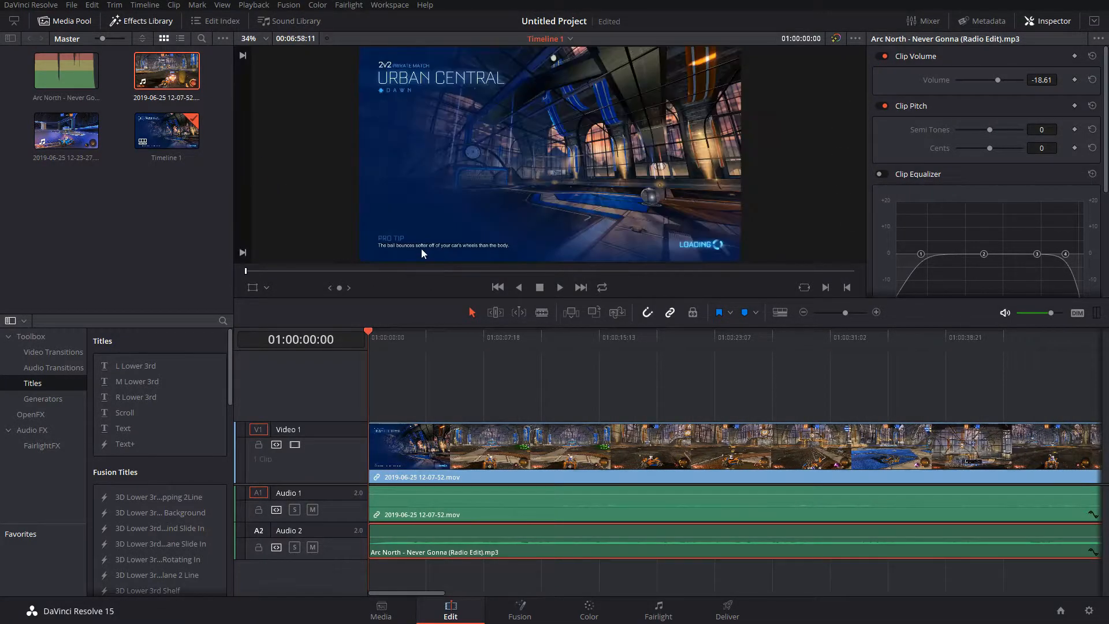
key("space")
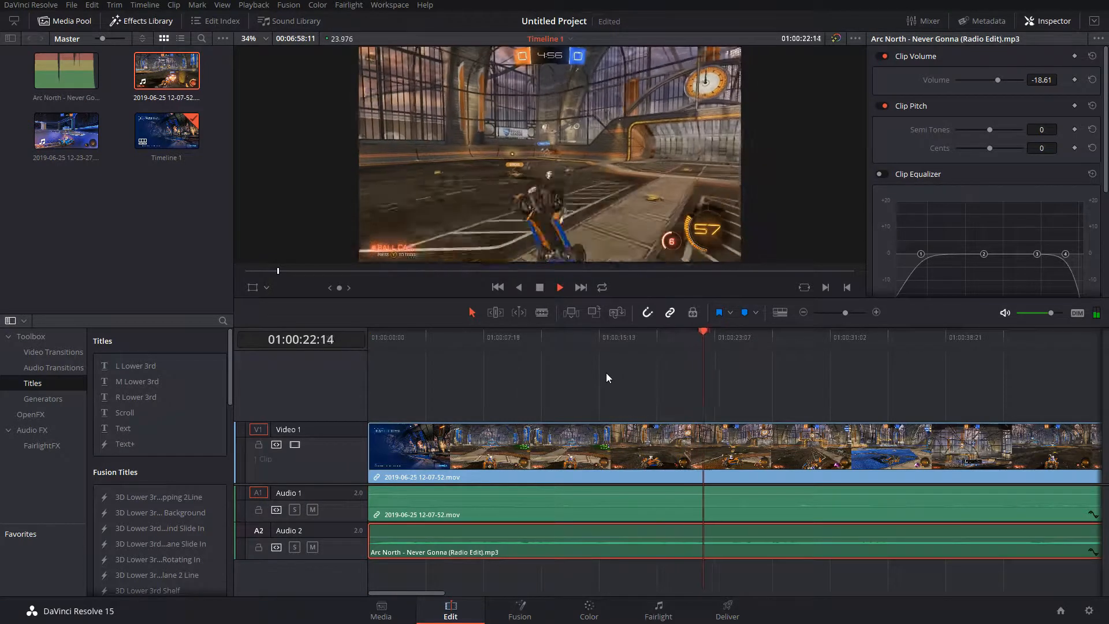
key("space")
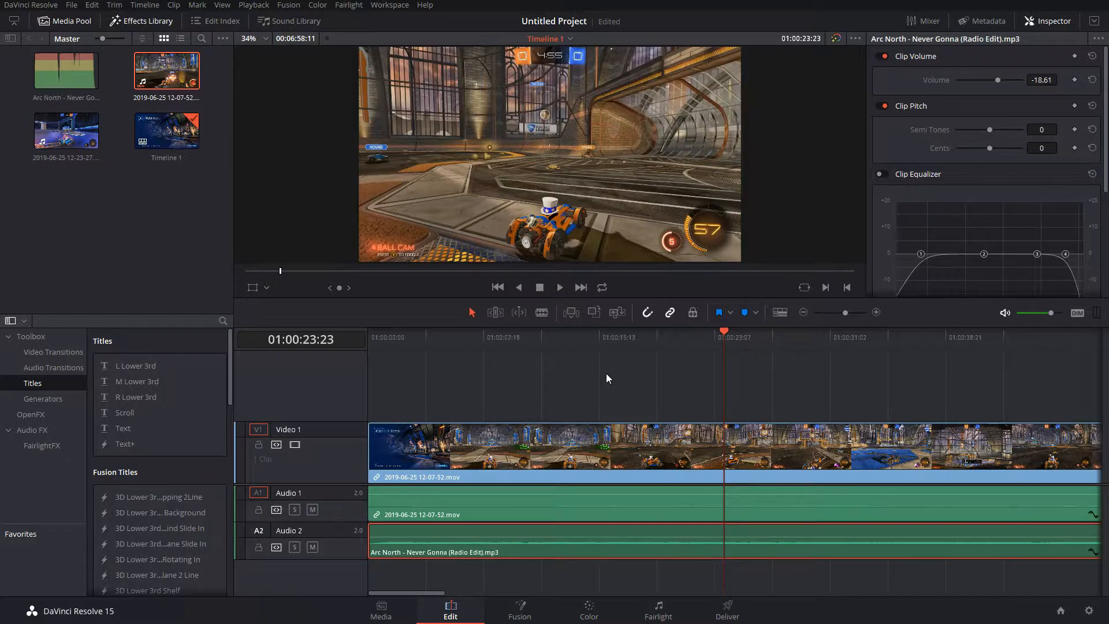
Disable the song clip on Audio 2 to hear the gameplay audio alone, and re-enable the clip
left_click(686, 502)
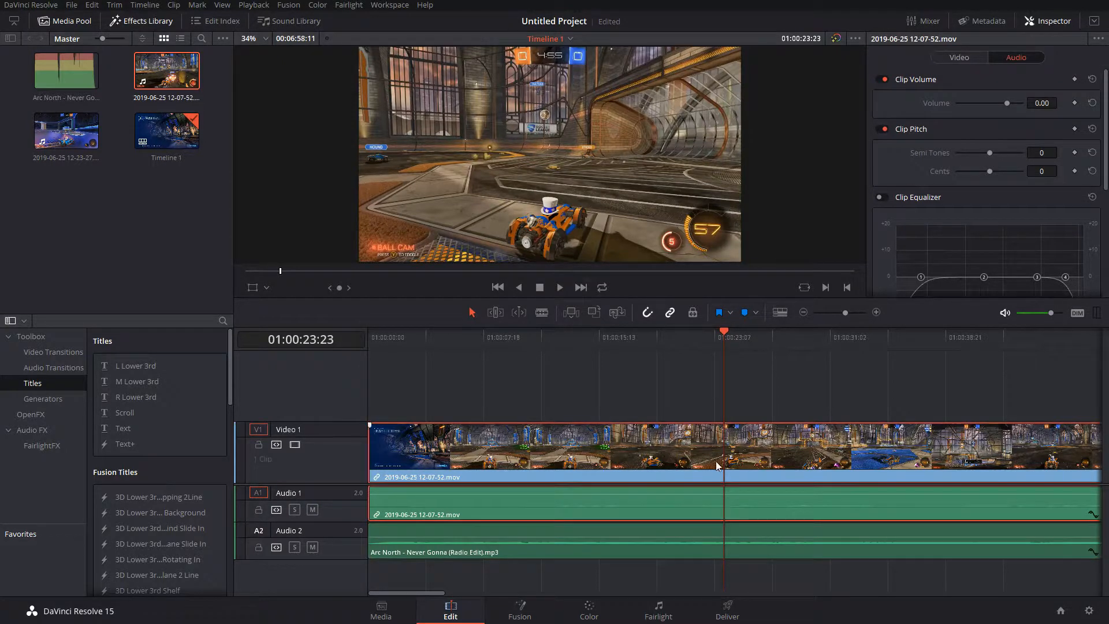
right_click(871, 543)
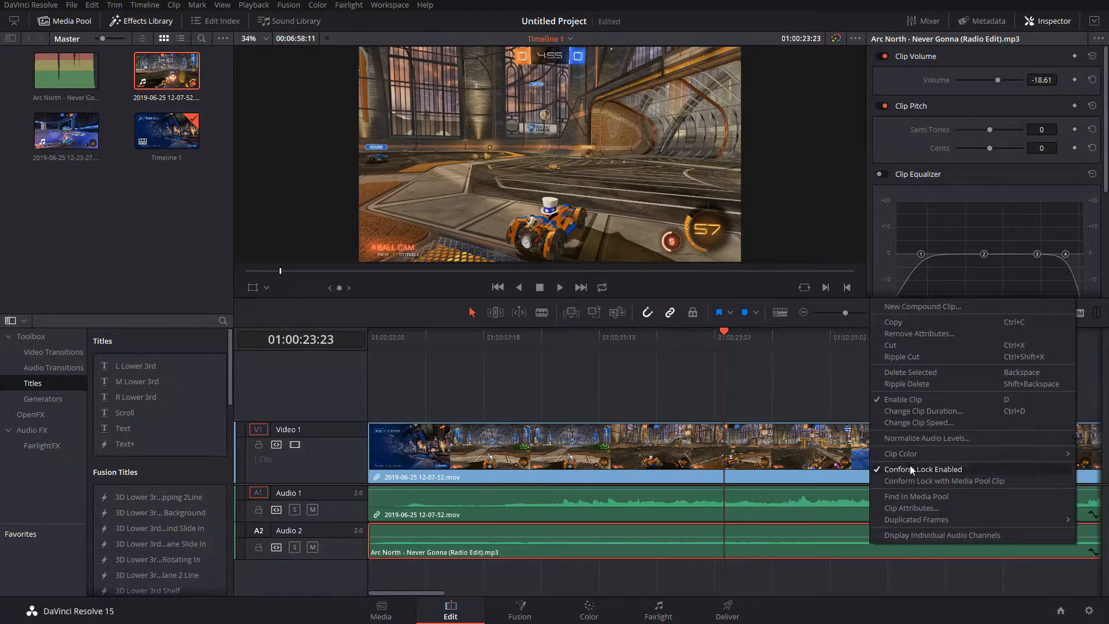
left_click(905, 399)
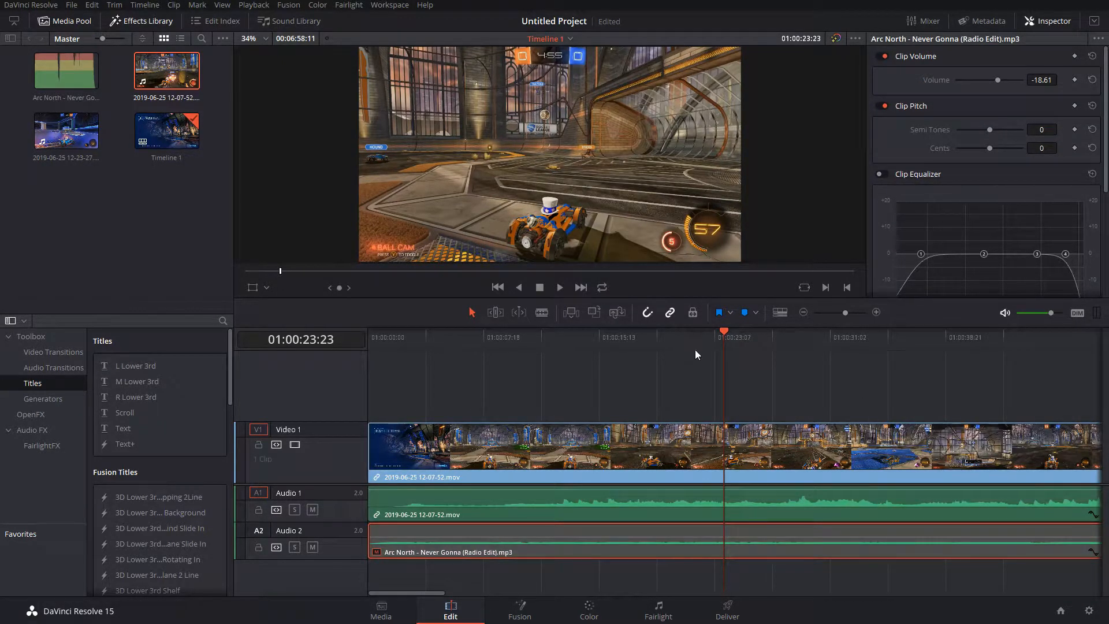
key("space")
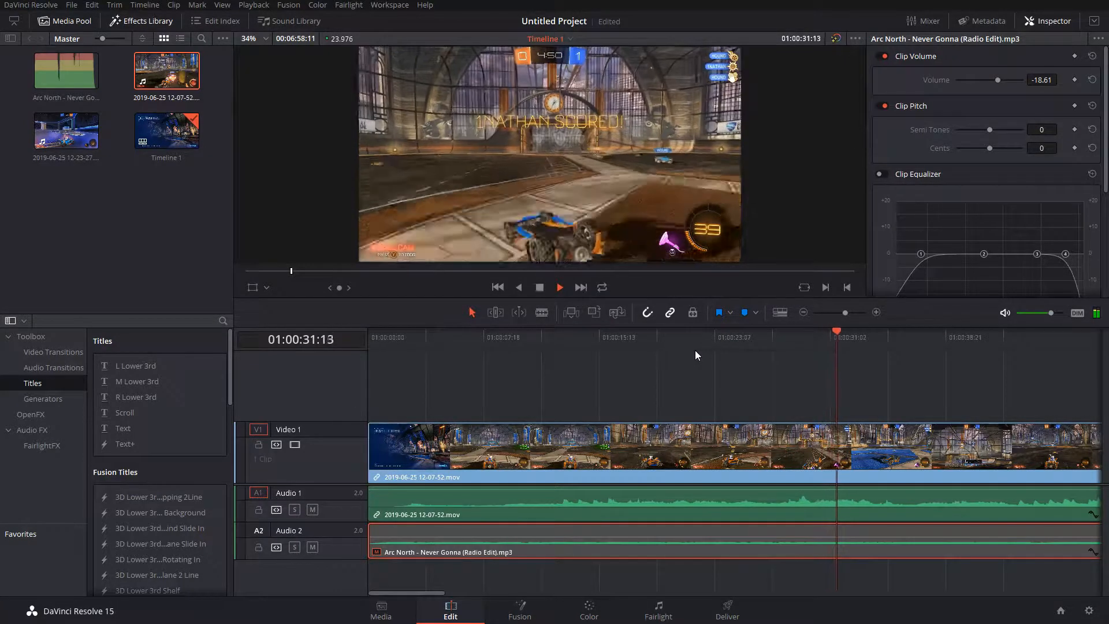
key("space")
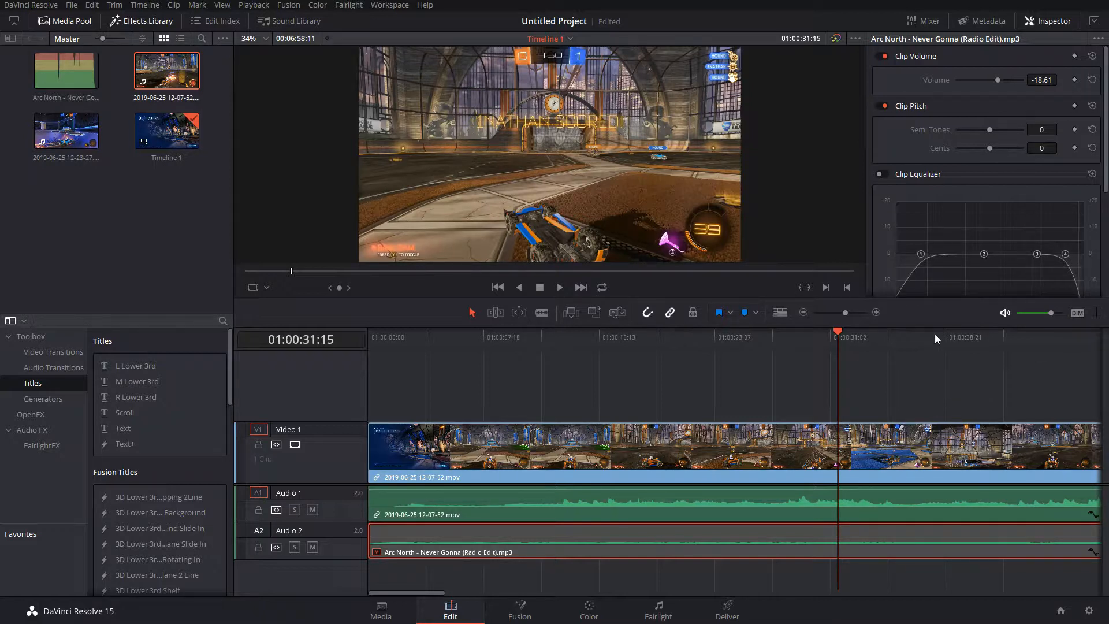
right_click(893, 533)
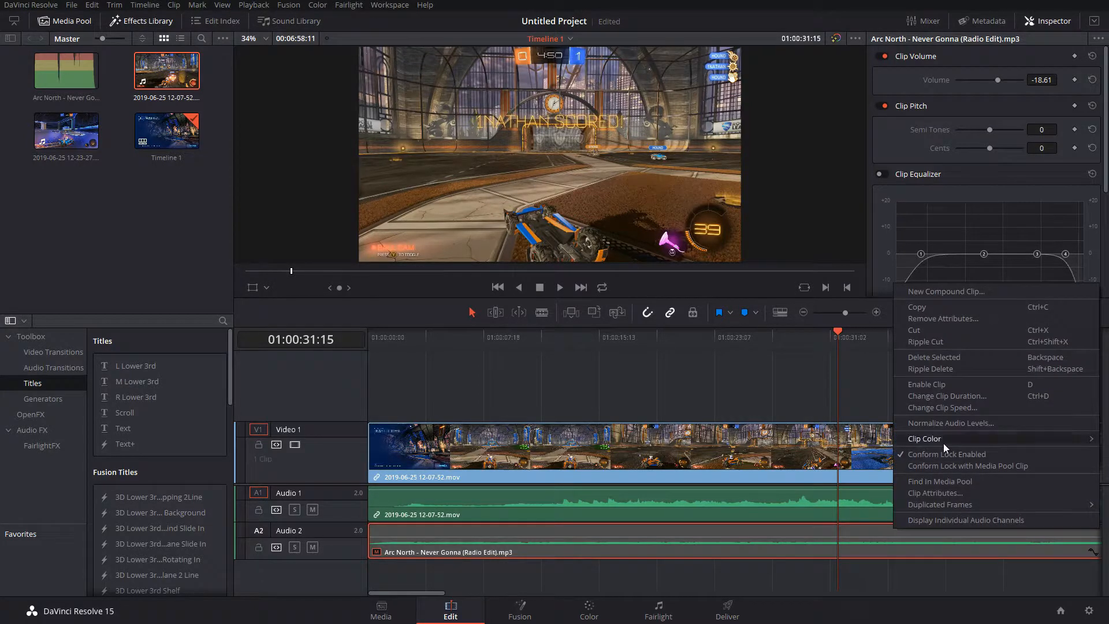
left_click(927, 384)
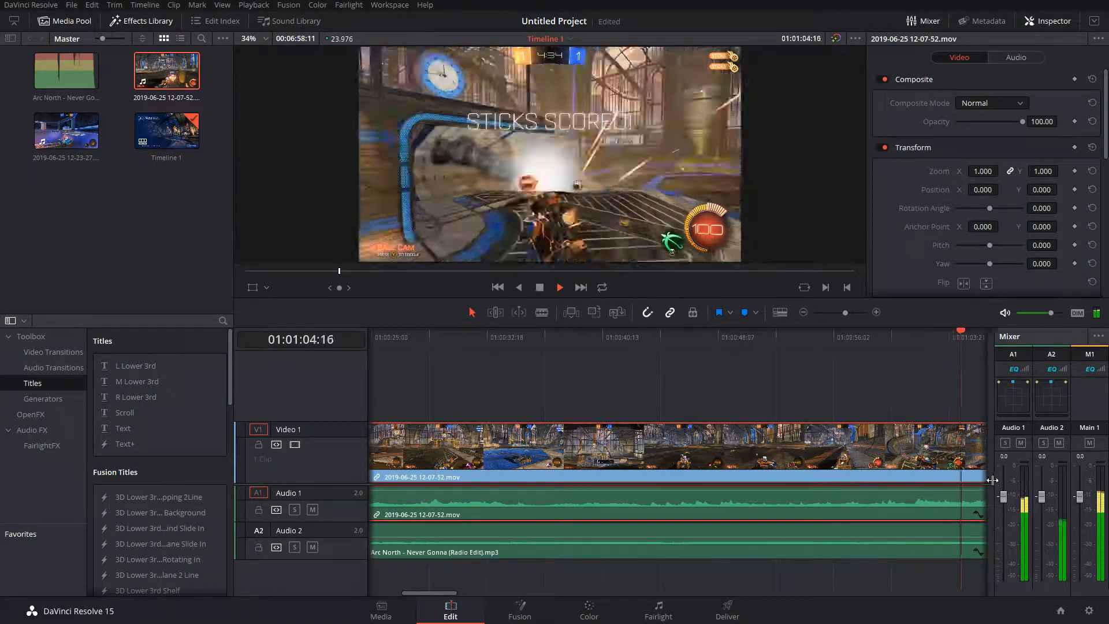
Raise the gameplay clip's audio volume to 13.04, checking its balance against the song, and close the audio mixer
key("space")
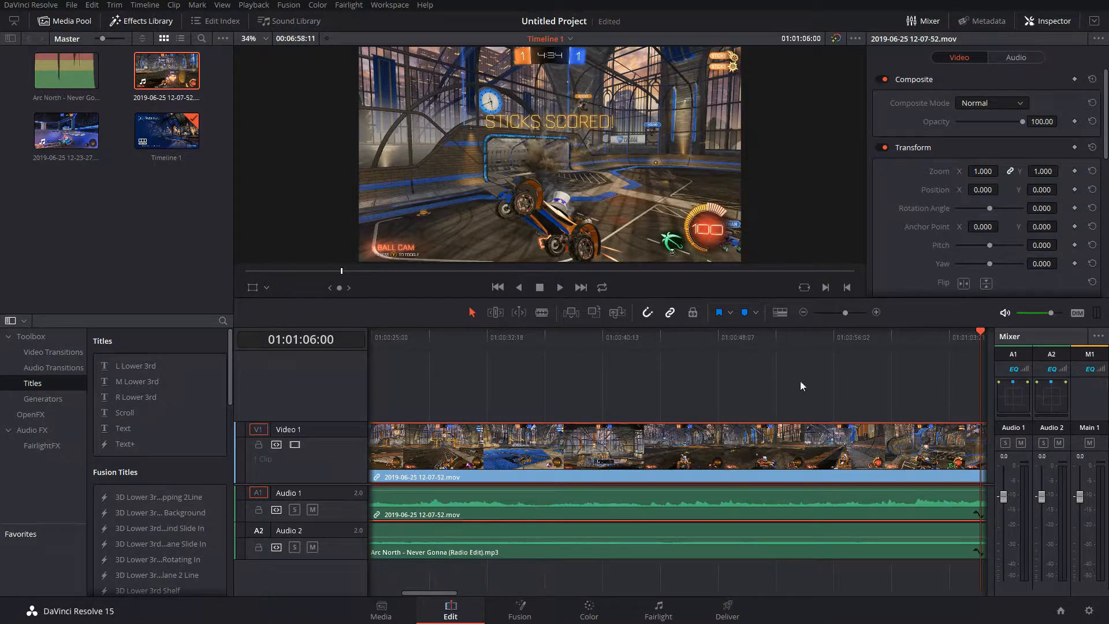
left_click(452, 334)
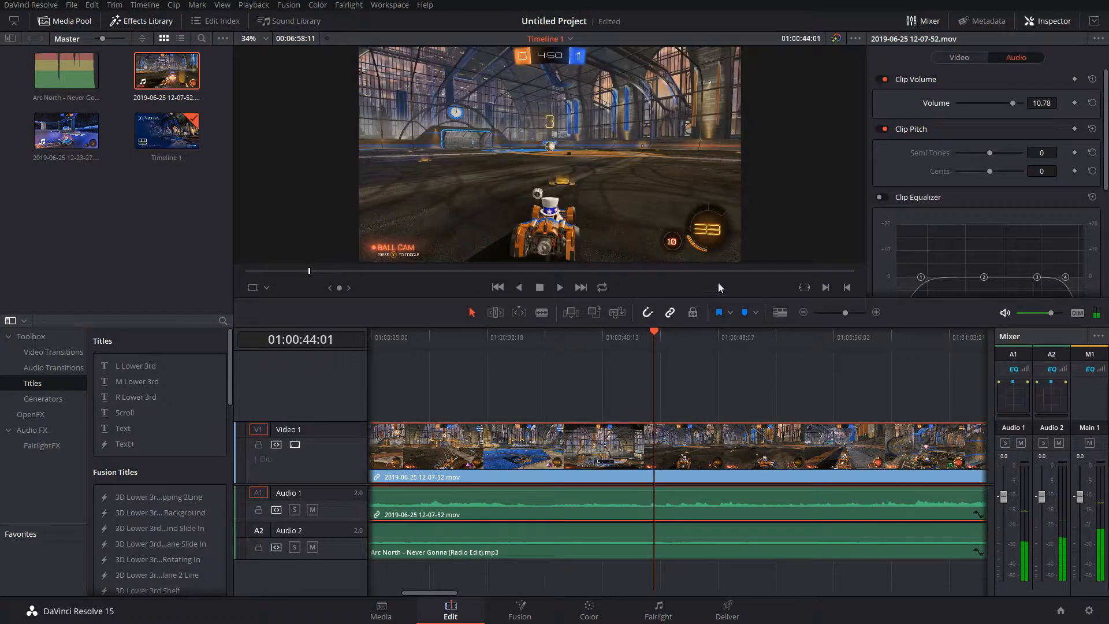
left_click_drag(1015, 100, 1014, 107)
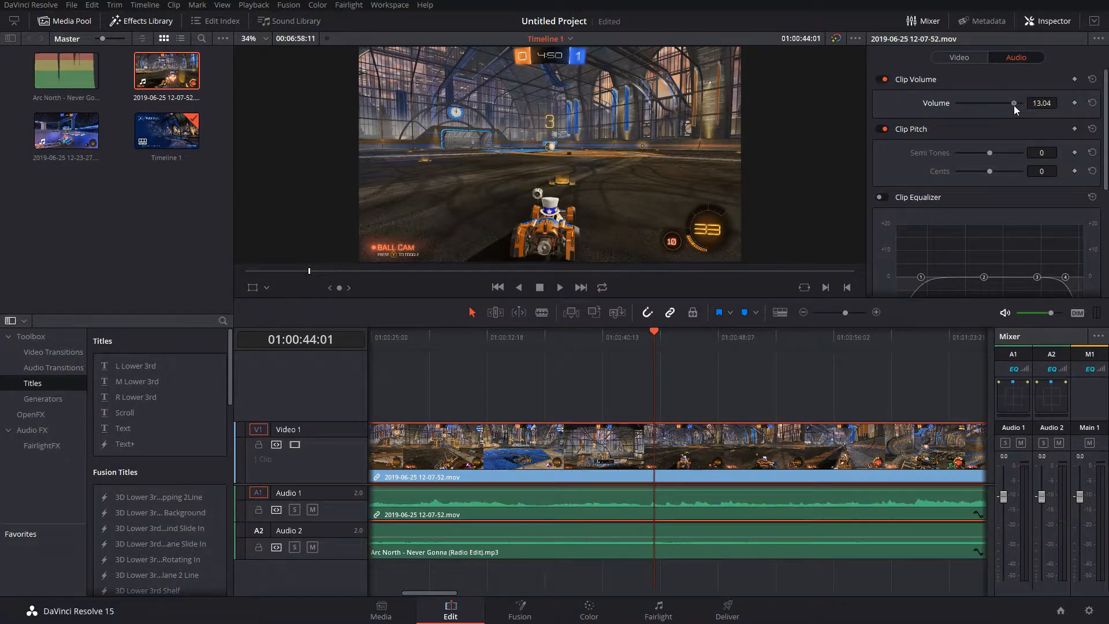
key("ctrl+z")
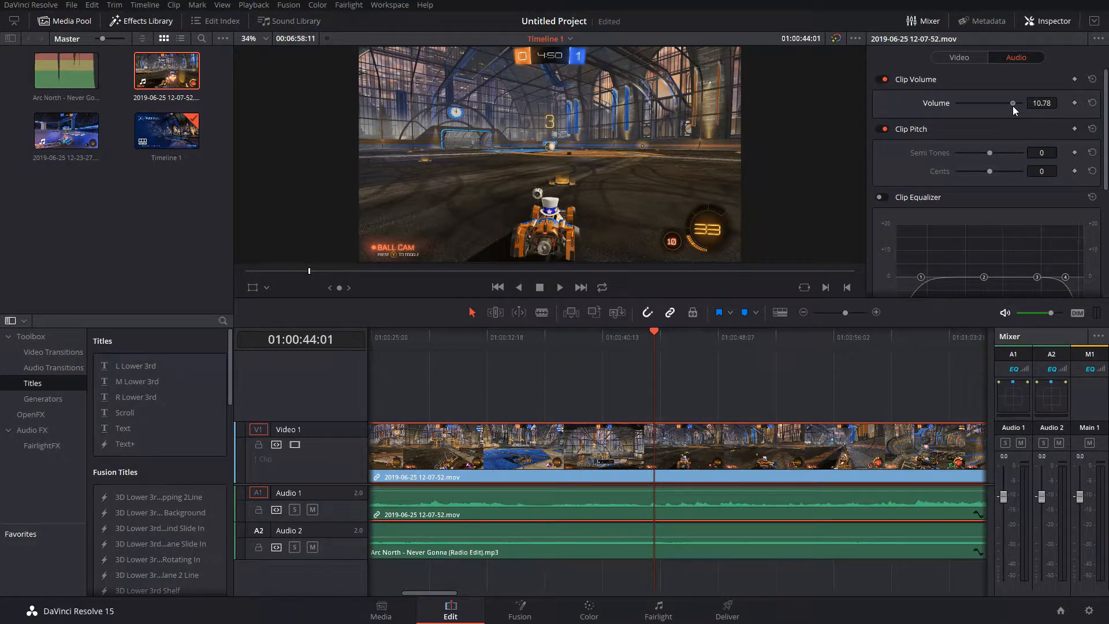
left_click_drag(1014, 105, 1013, 109)
key("space")
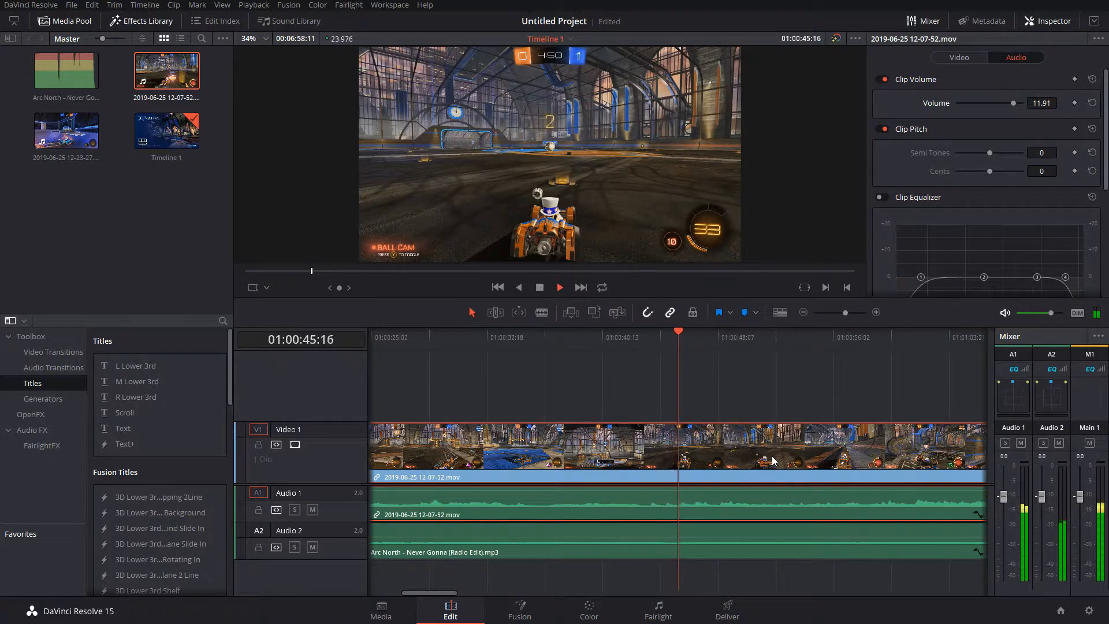
key("space")
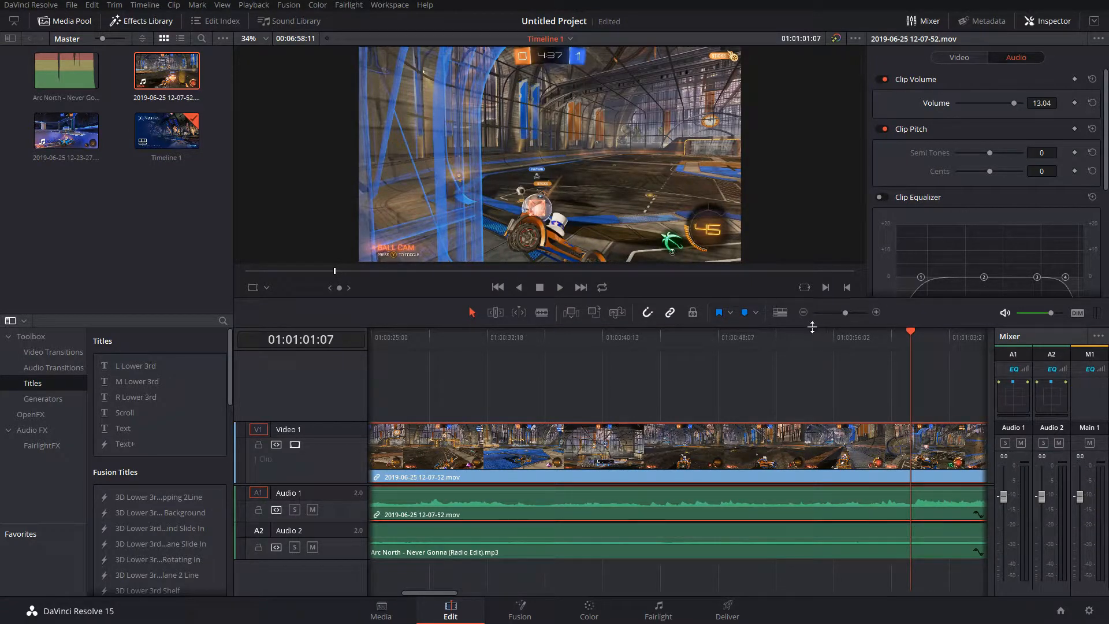
left_click(918, 21)
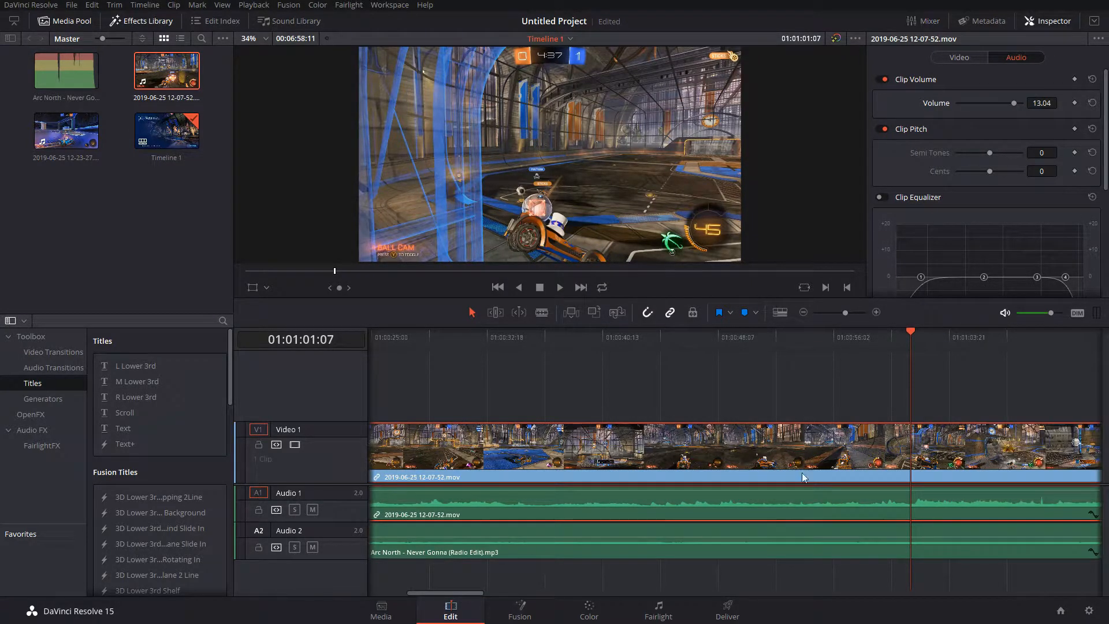
Trim the loading intro off the start of the gameplay clip and split the clip at 01:00:03:07
left_click_drag(460, 591, 390, 587)
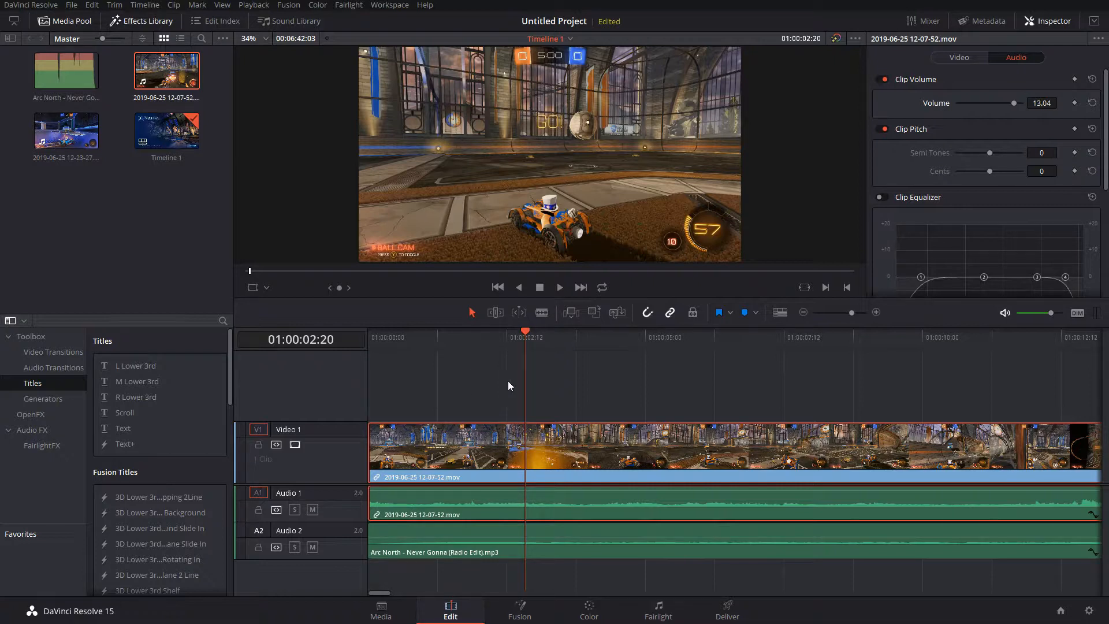
left_click(551, 335)
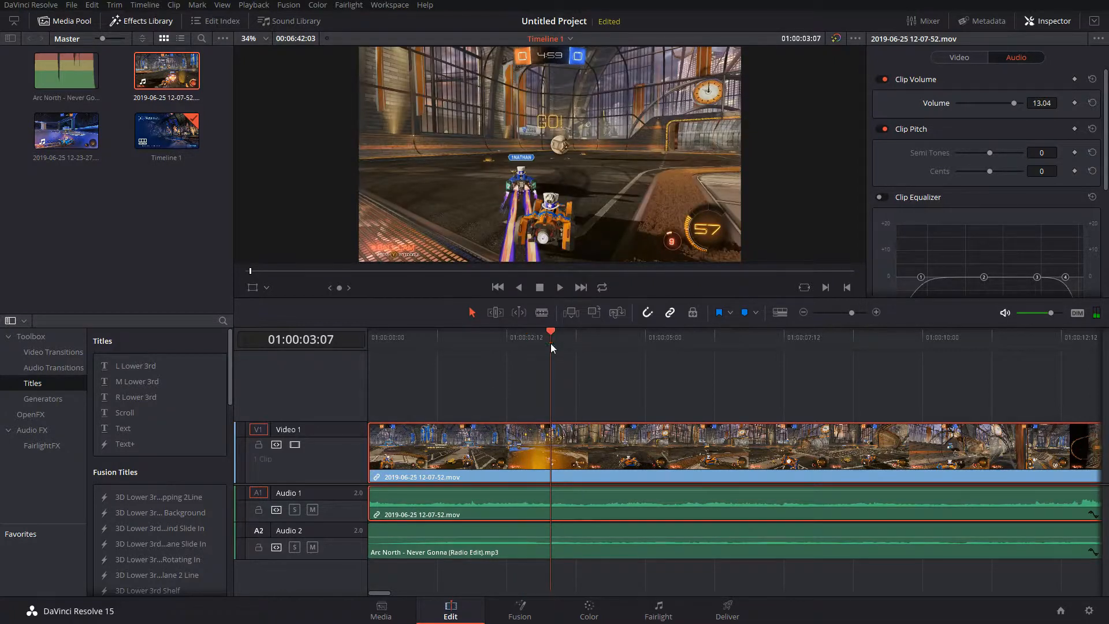
left_click(542, 313)
left_click(551, 453)
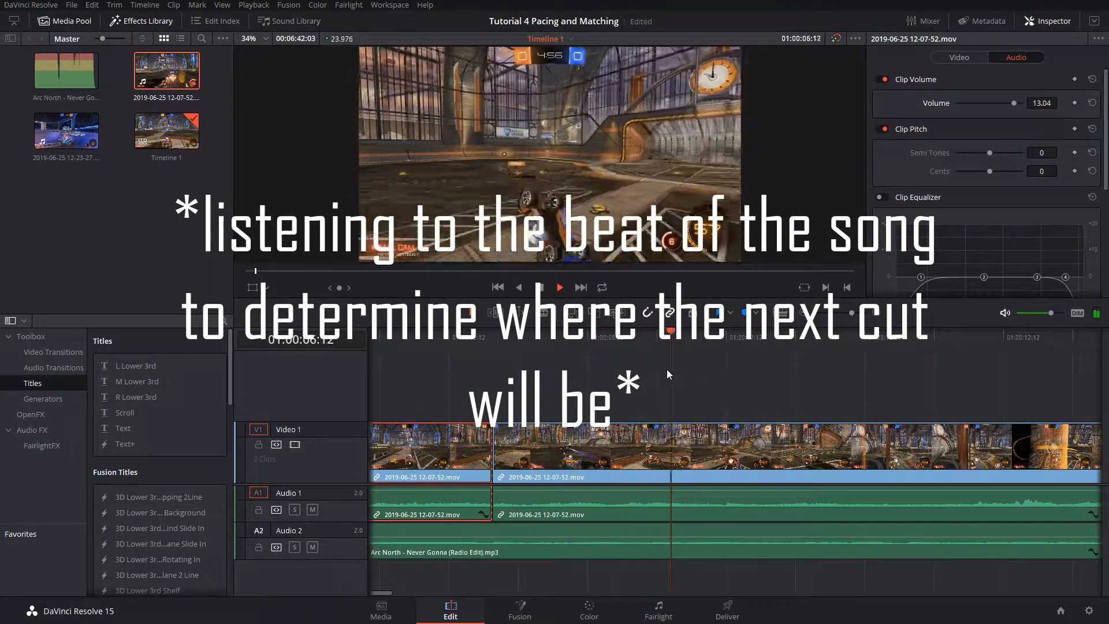
Listen for the song's next beat after the cut and set the playhead on it at 01:00:06:12
left_click(663, 338)
key("space")
left_click_drag(669, 338, 673, 342)
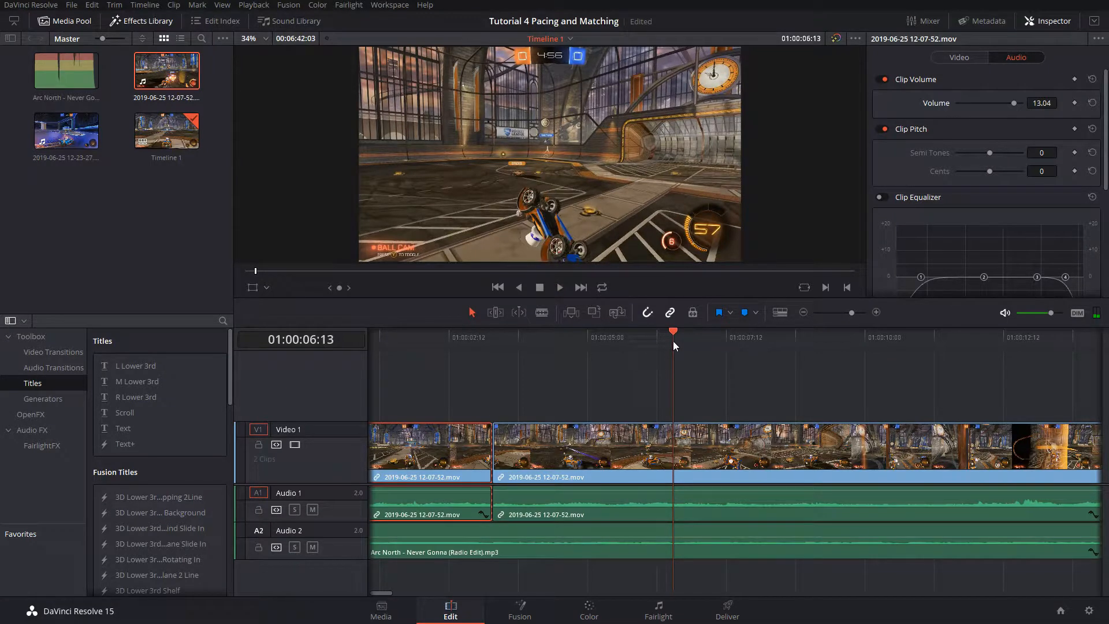
left_click_drag(674, 341, 672, 347)
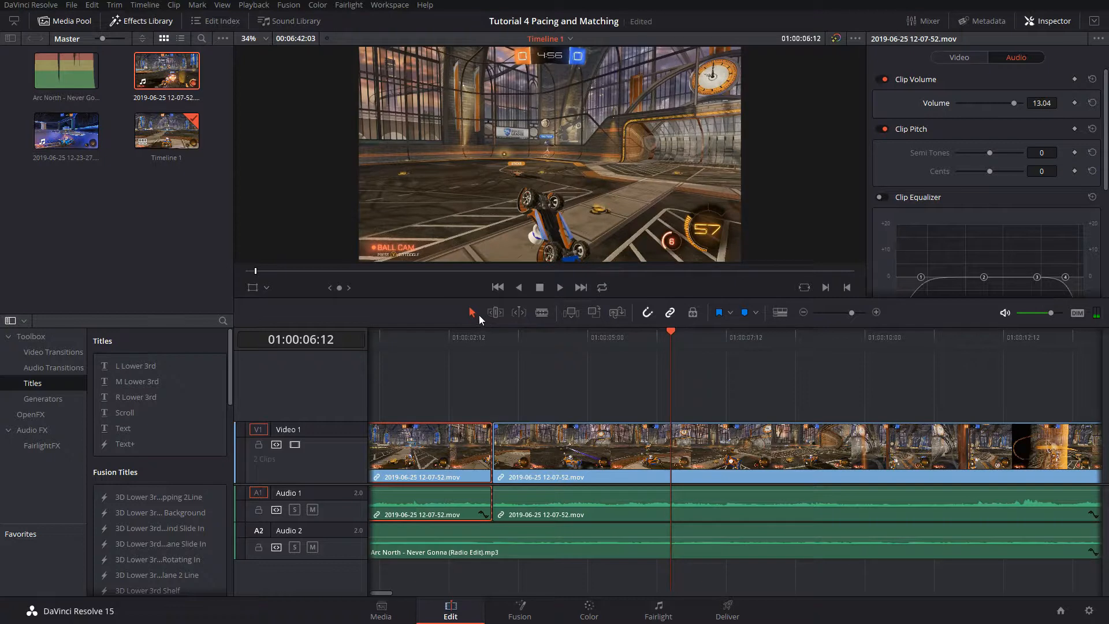
Trim the start of the second gameplay segment and rejoin it to the first so the goal explosion lands at 01:00:06:12, and play it back
left_click(497, 458)
left_click_drag(511, 458, 882, 479)
left_click_drag(961, 449, 581, 443)
left_click(460, 341)
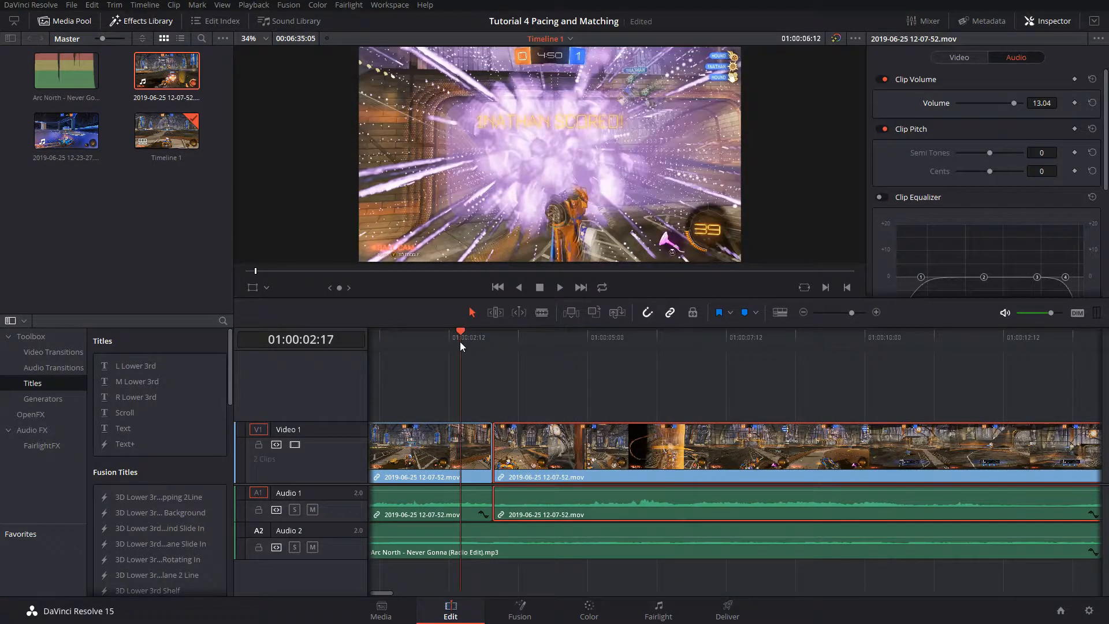
key("space")
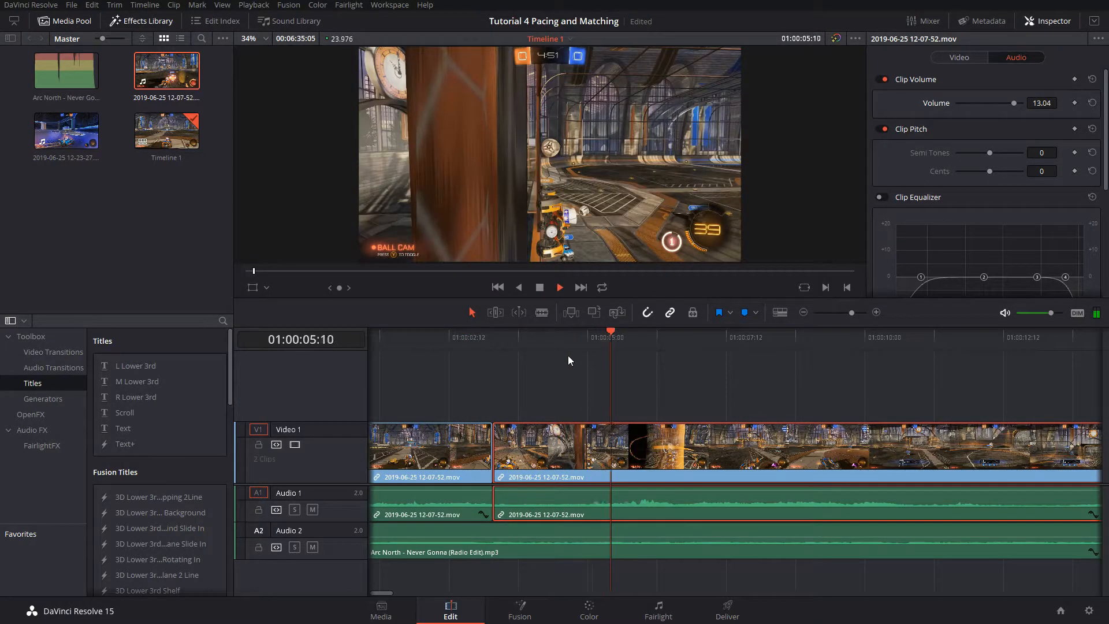
Play back the cut at 01:00:03:07 through the goal explosion repeatedly to check its timing against the song
key("space")
left_click(426, 334)
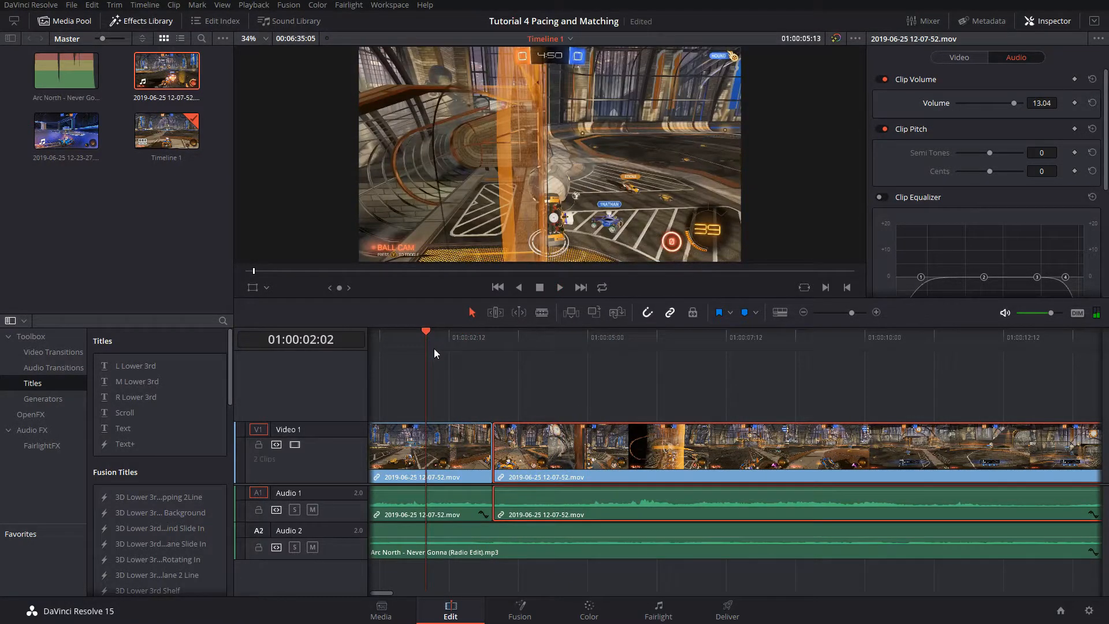
key("space")
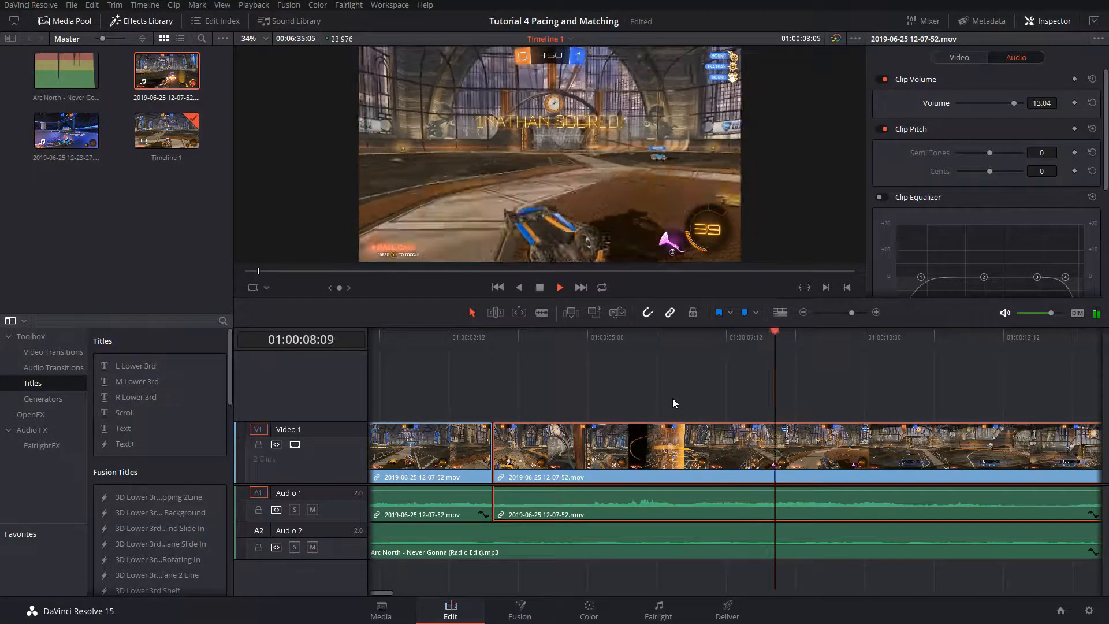
left_click(476, 338)
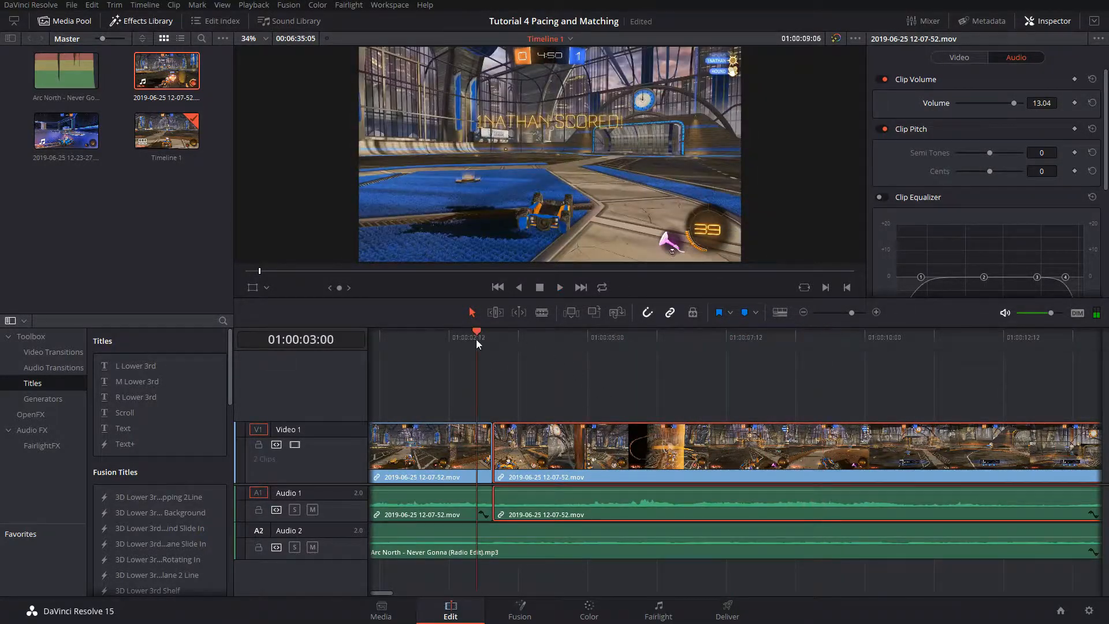
key("space")
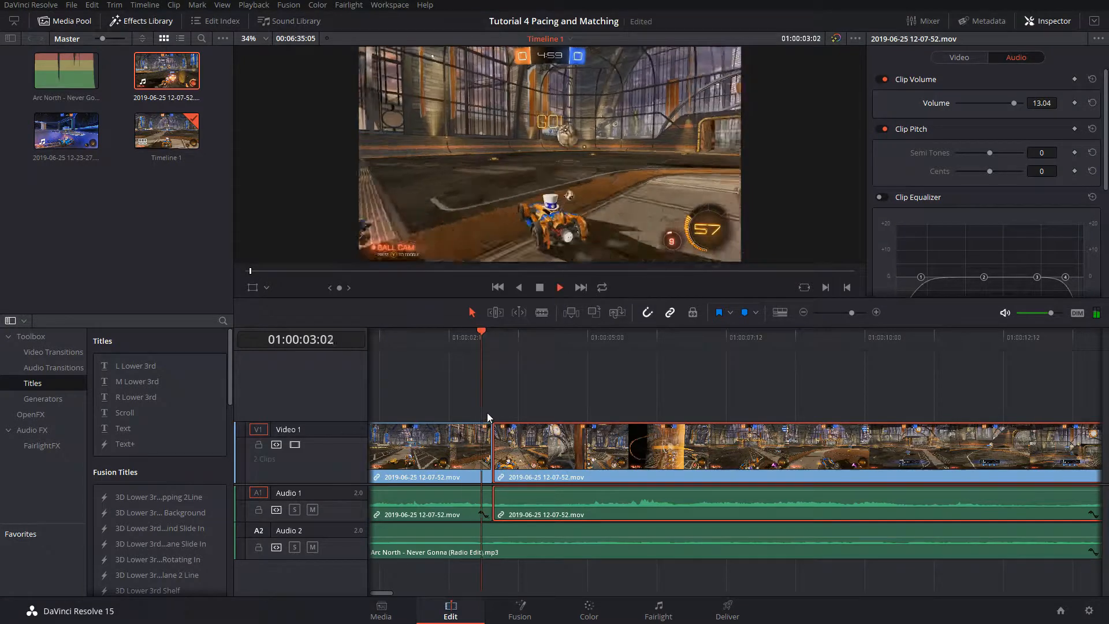
key("space")
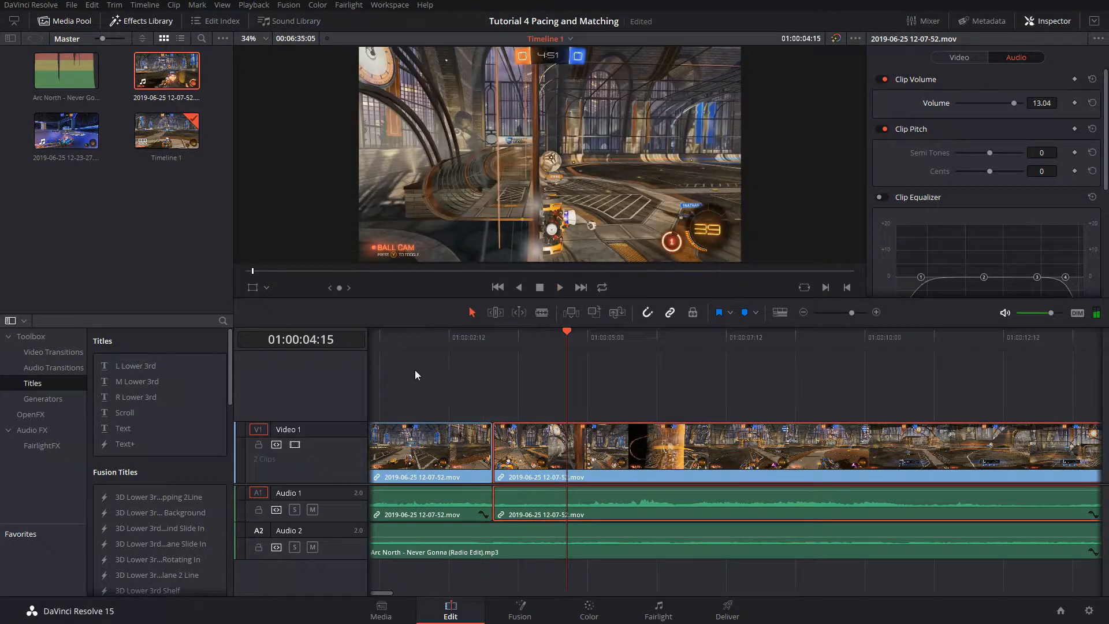
left_click(389, 337)
key("space")
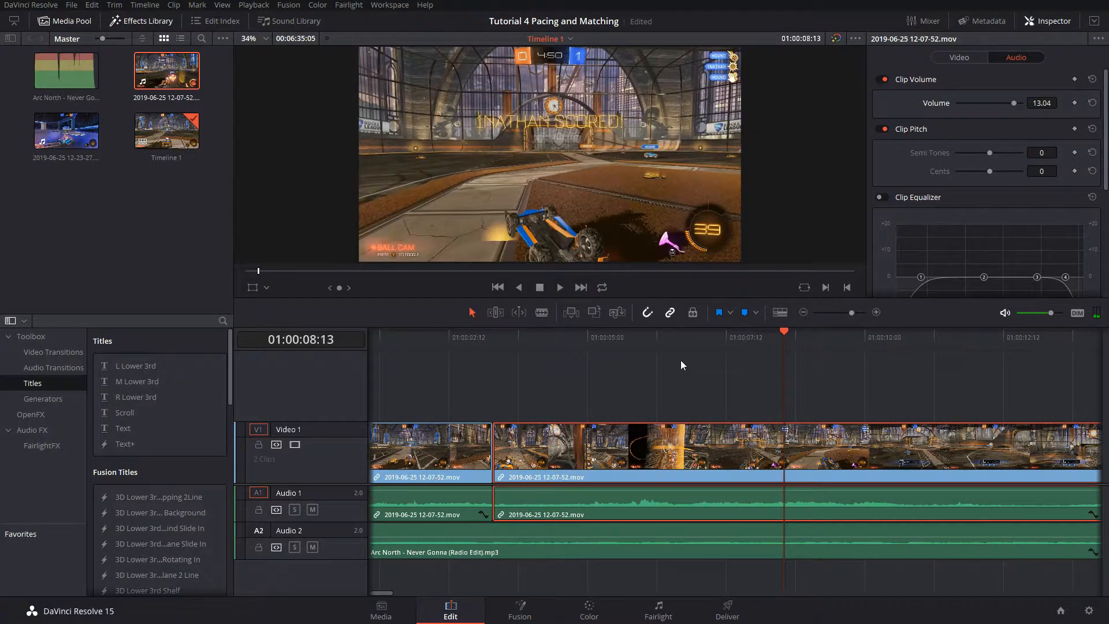
Add a fade-in of about one second to the start of both the first gameplay clip's video and the song
scroll(534, 372, "left", 3)
left_click(660, 366)
key("Home")
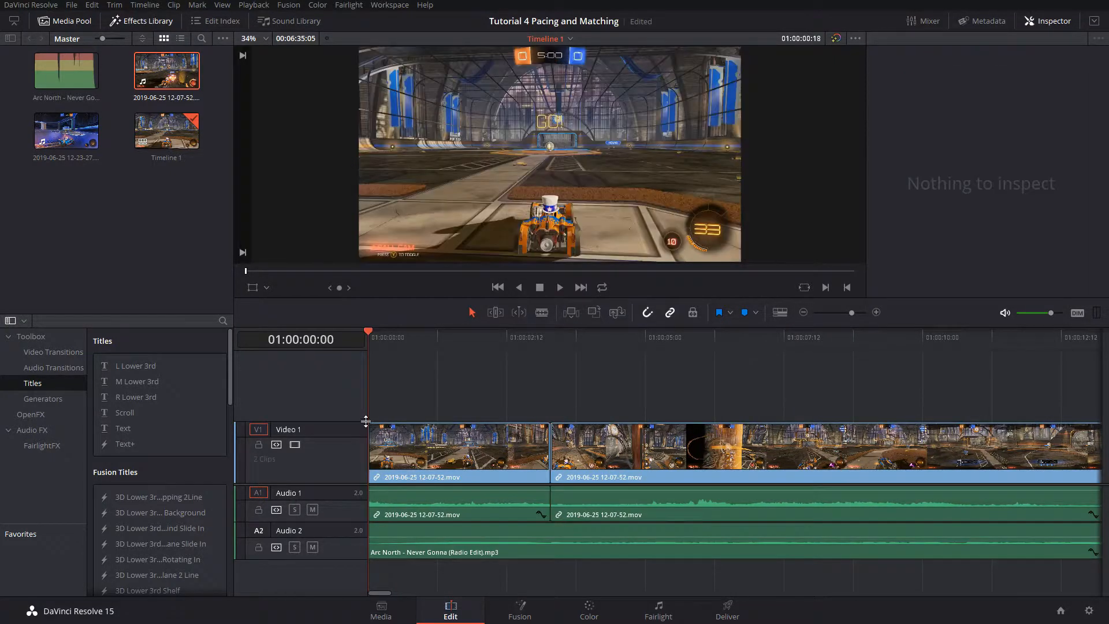
left_click_drag(368, 425, 424, 418)
left_click_drag(370, 525, 431, 517)
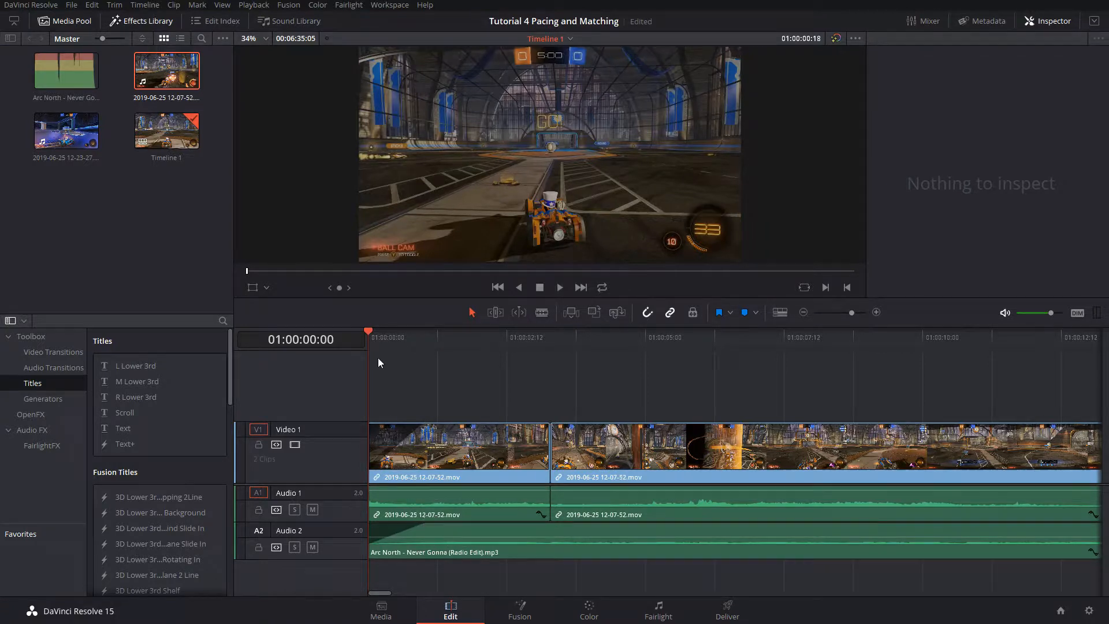
Play from the start to find the song's beat after the goal and split the gameplay clip there, at 01:00:08:21
left_click_drag(376, 331, 334, 338)
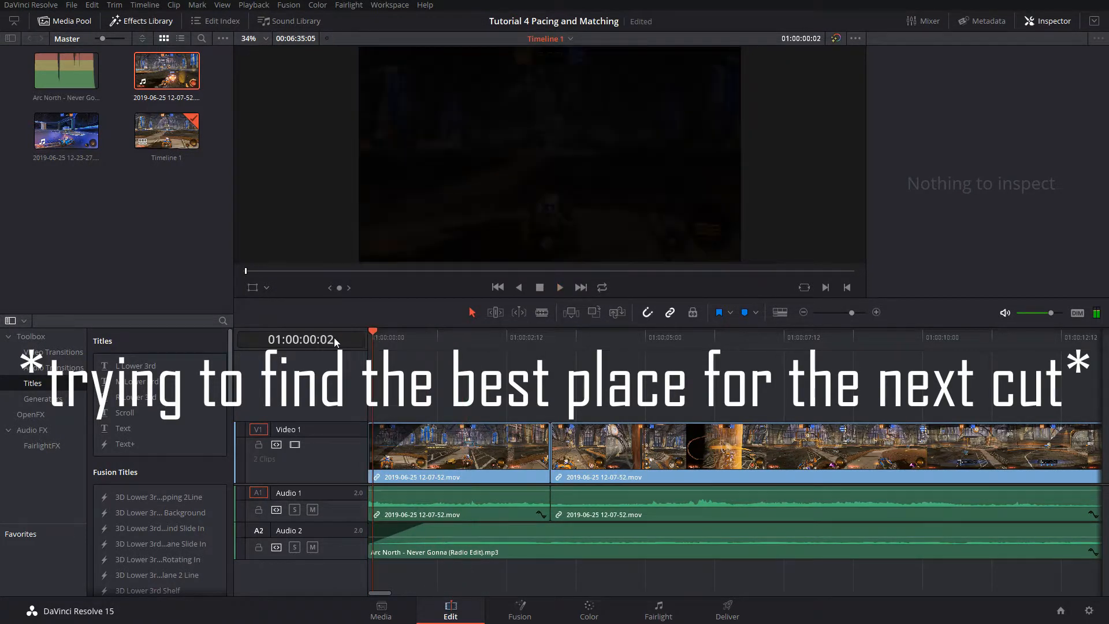
key("space")
left_click_drag(385, 328, 339, 328)
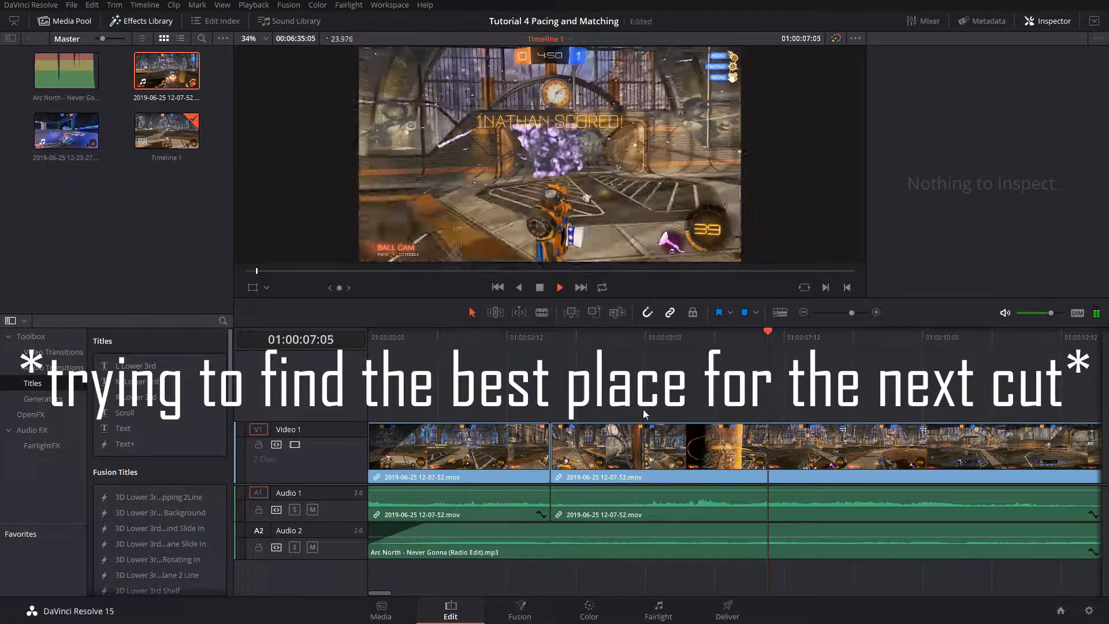
key("space")
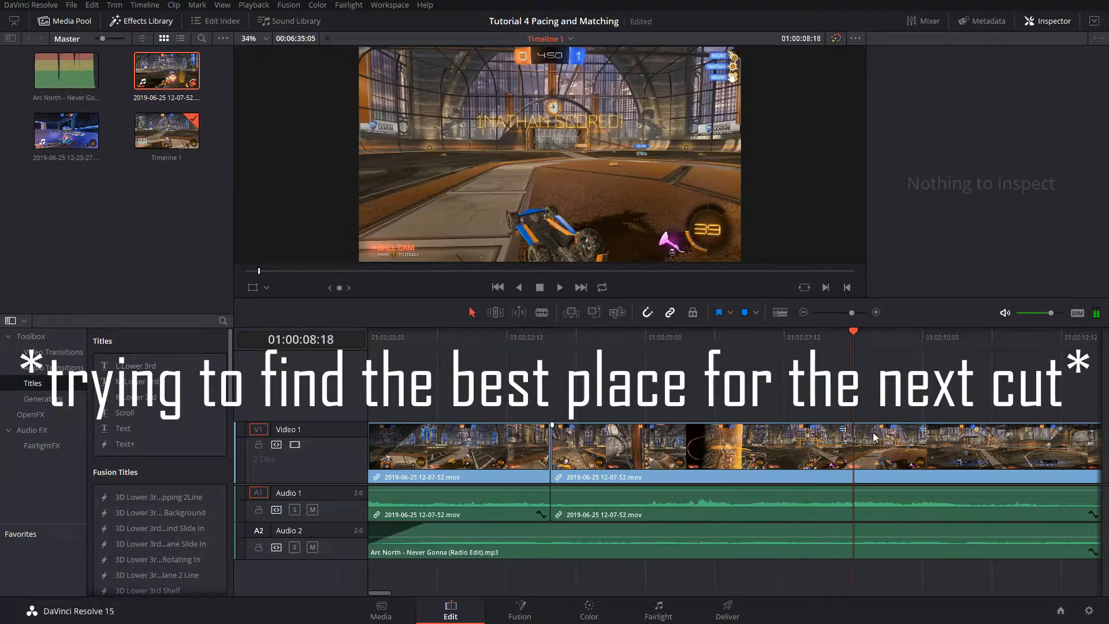
key("space")
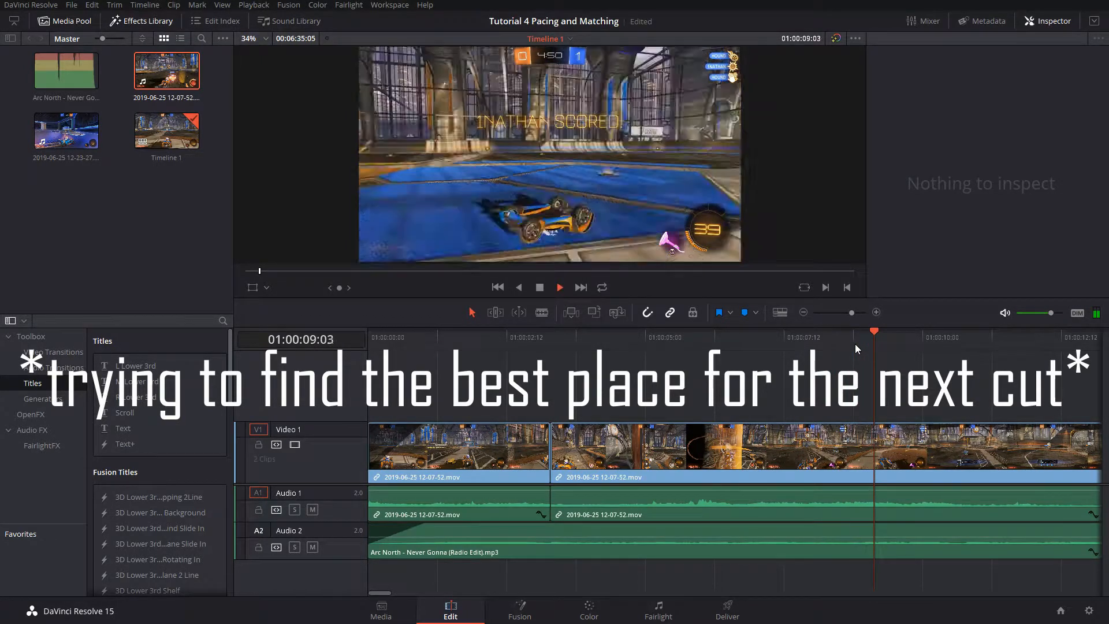
left_click(814, 345)
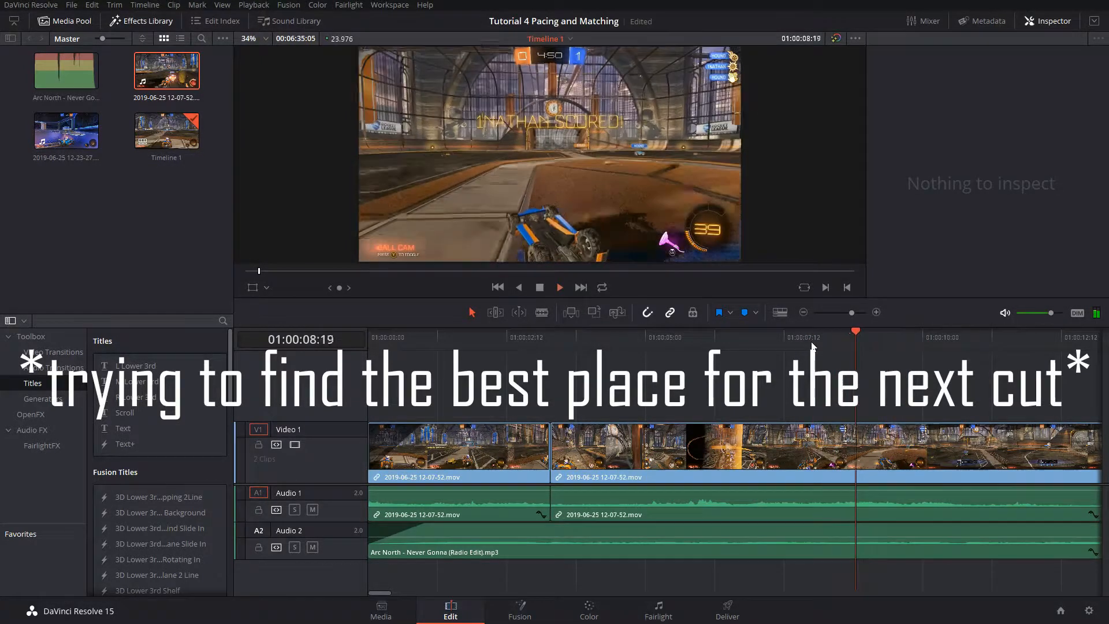
left_click_drag(856, 349, 862, 346)
key("ctrl+b")
left_click(472, 313)
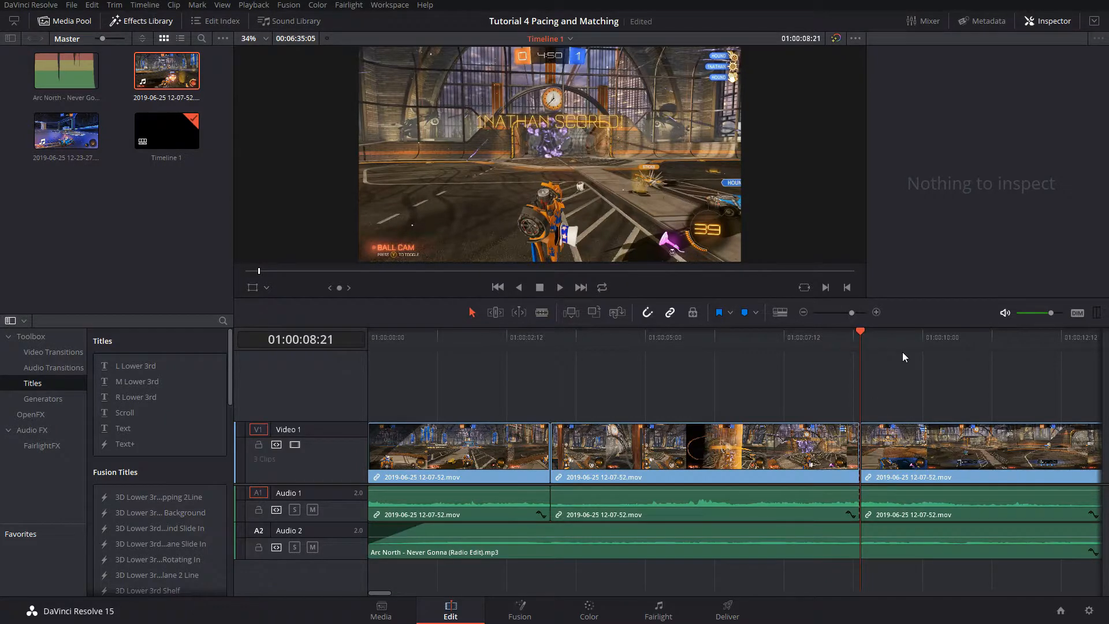
Find the next kickoff in the remaining gameplay footage and split the clip at 01:00:23:16, as the countdown reaches GO
key("space")
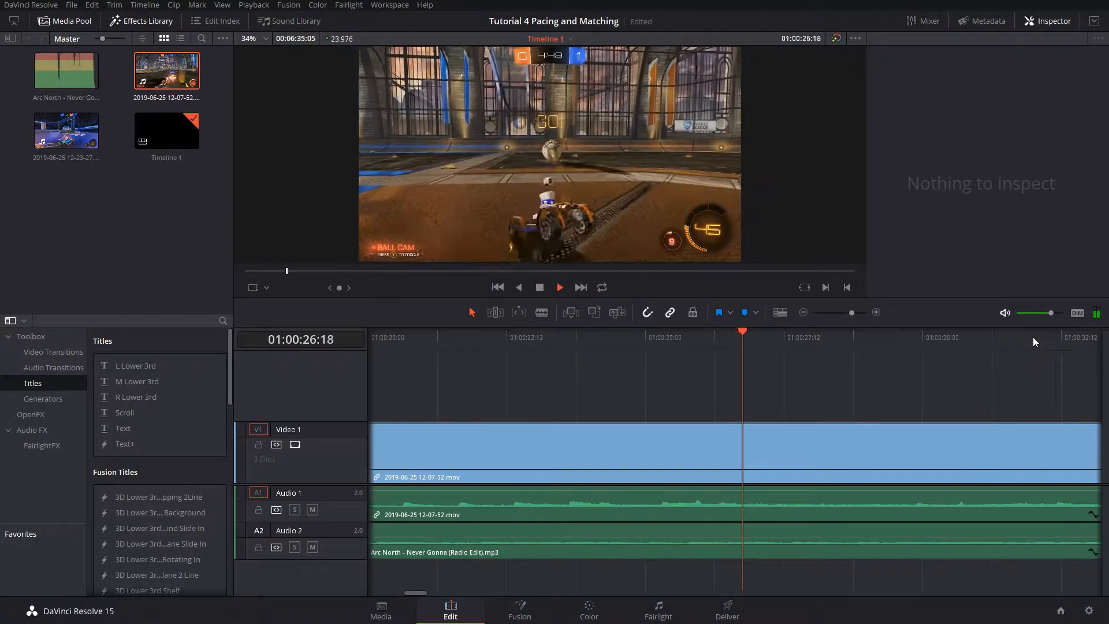
left_click(563, 345)
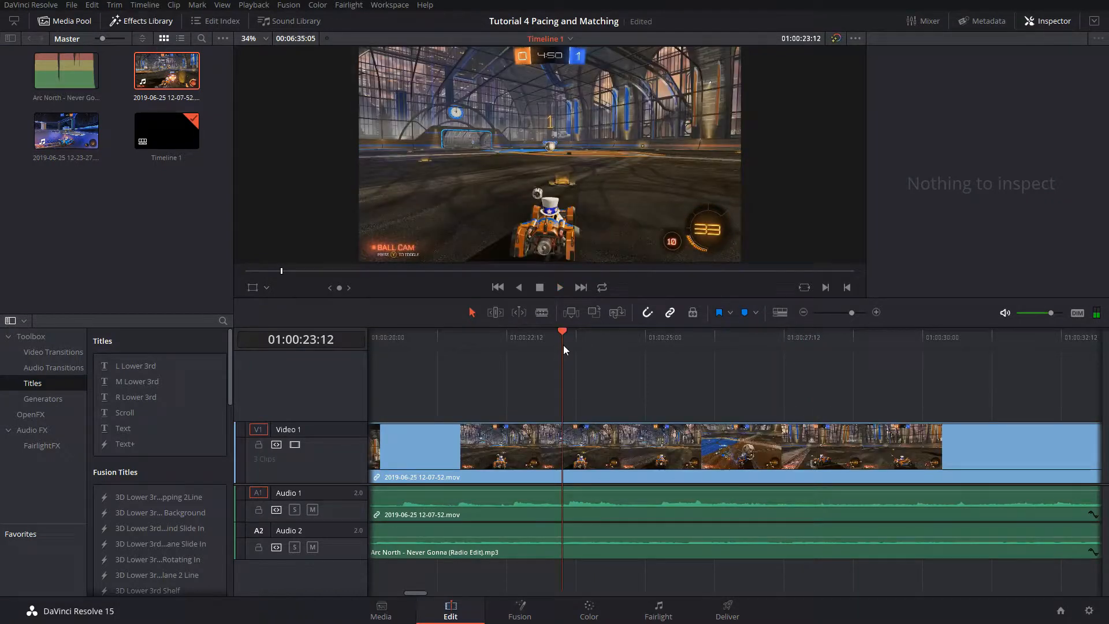
key("space")
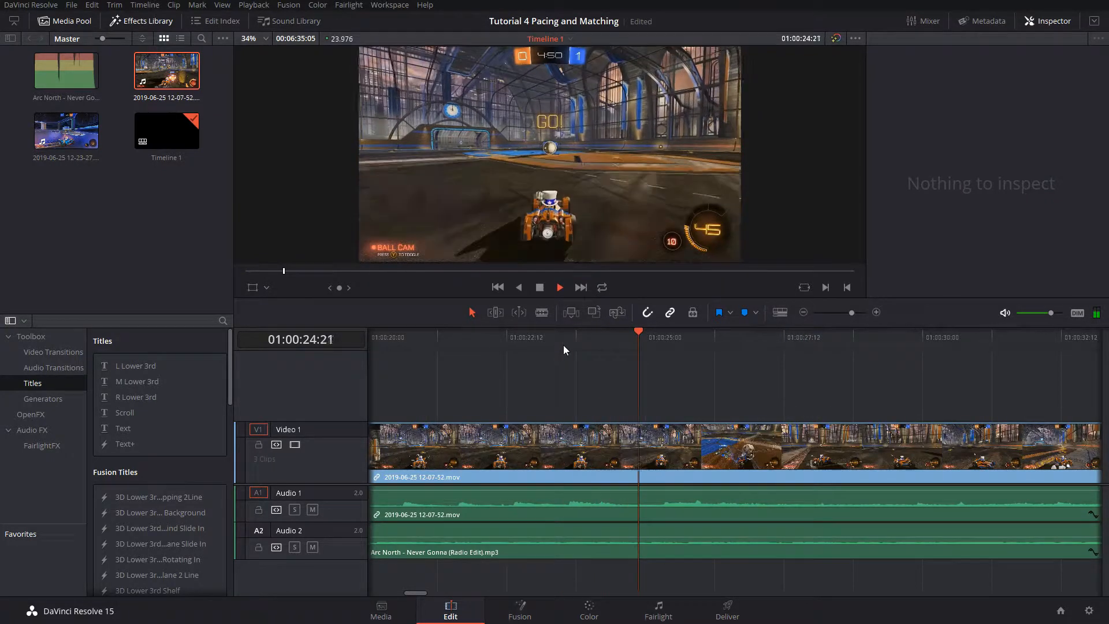
key("space")
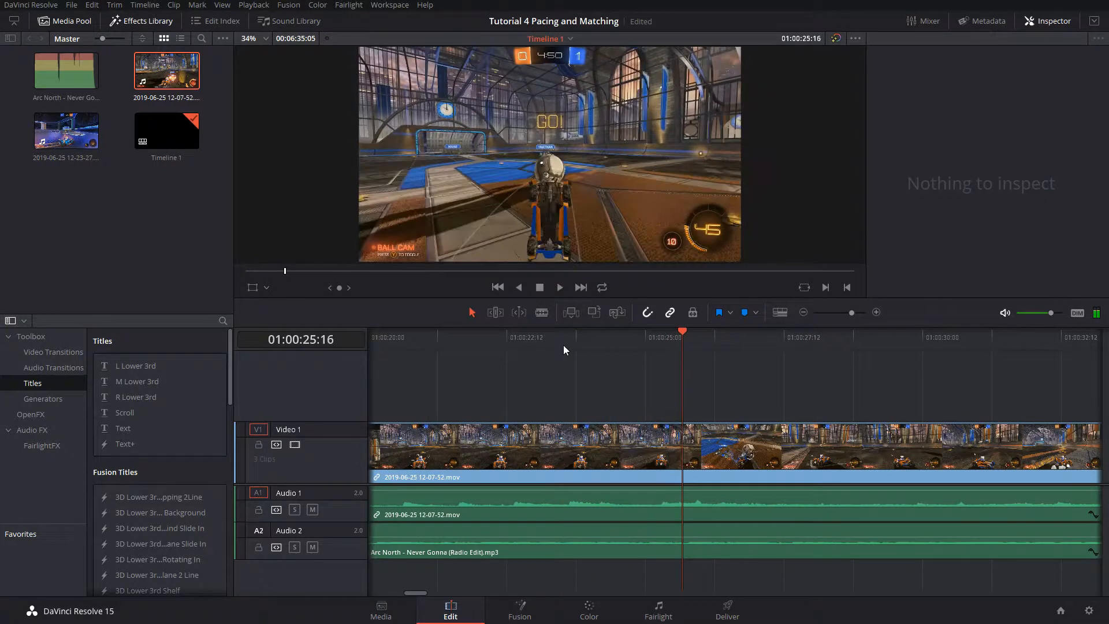
left_click(621, 340)
left_click_drag(612, 341, 572, 340)
left_click(541, 313)
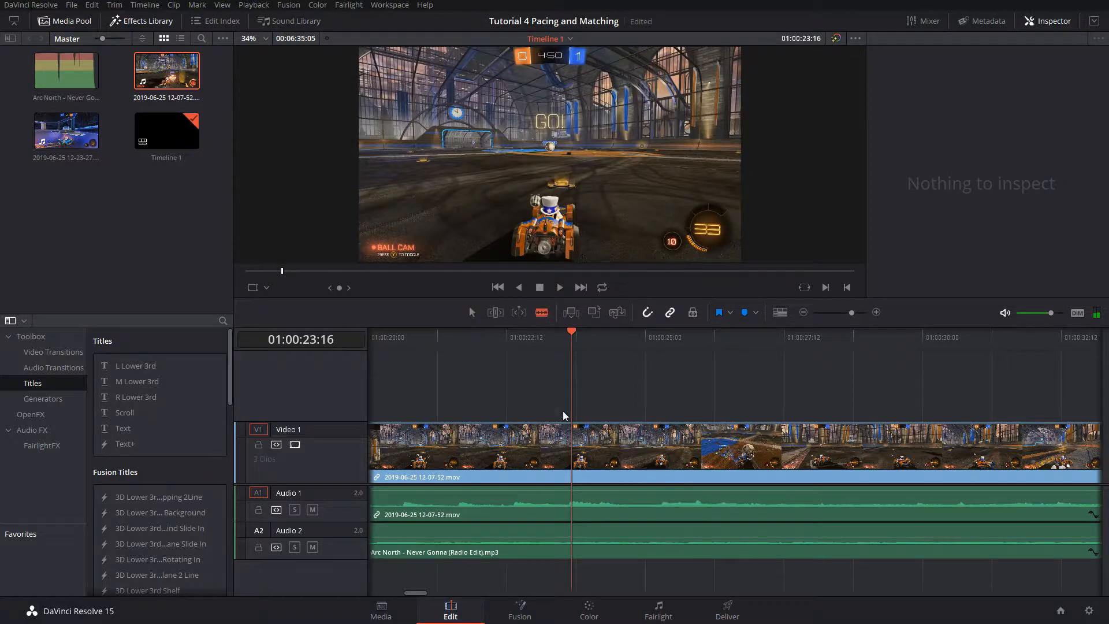
key("ctrl+b")
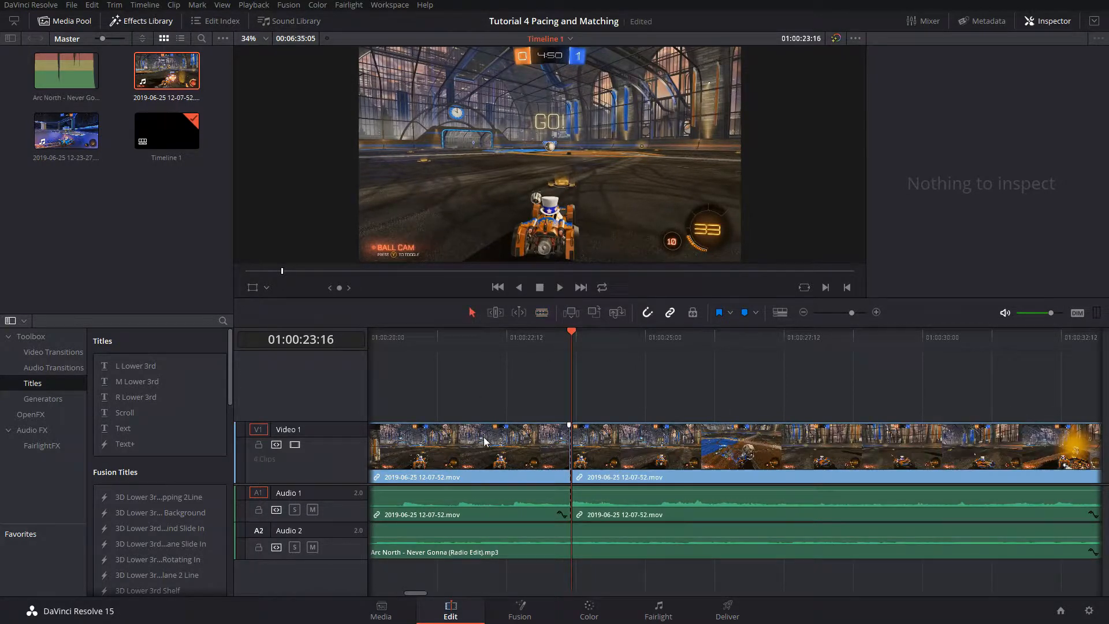
Delete the gameplay segment between 01:00:08:21 and 01:00:23:16 and close the gap
left_click(480, 446)
key("BackSpace")
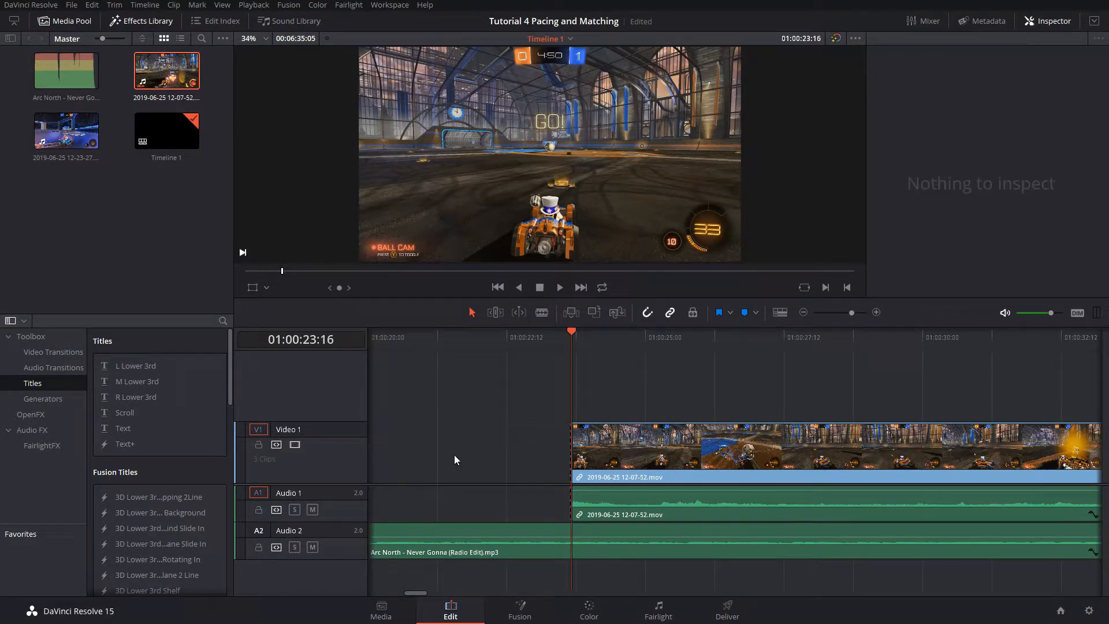
scroll(958, 490, "left", 10)
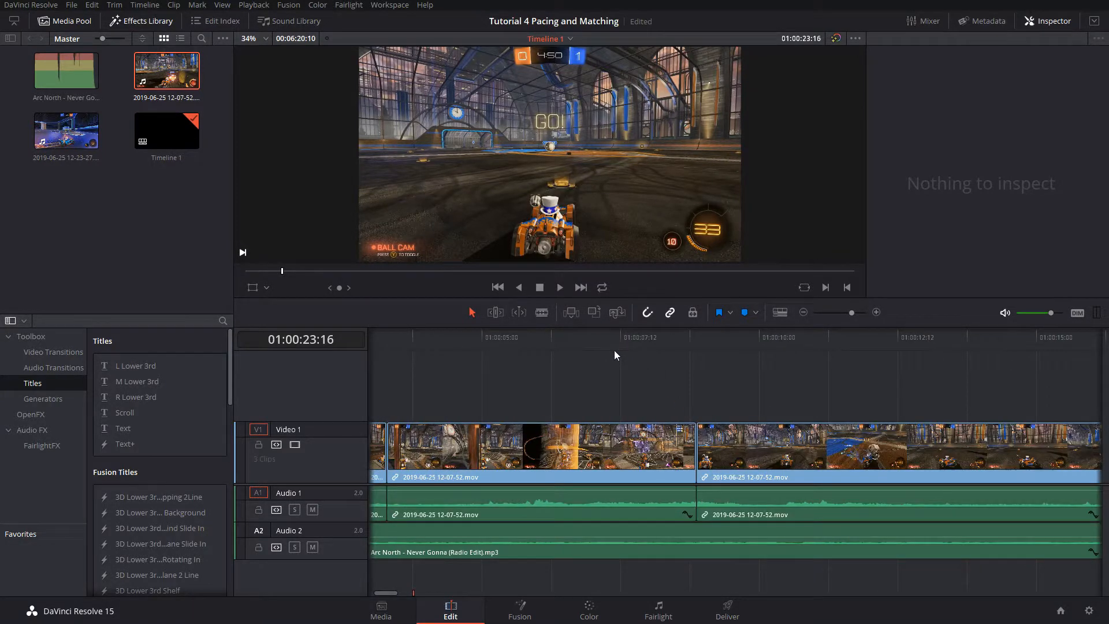
Play back the join at 01:00:08:21 to check how the goal-to-kickoff cut fits the song
left_click(564, 337)
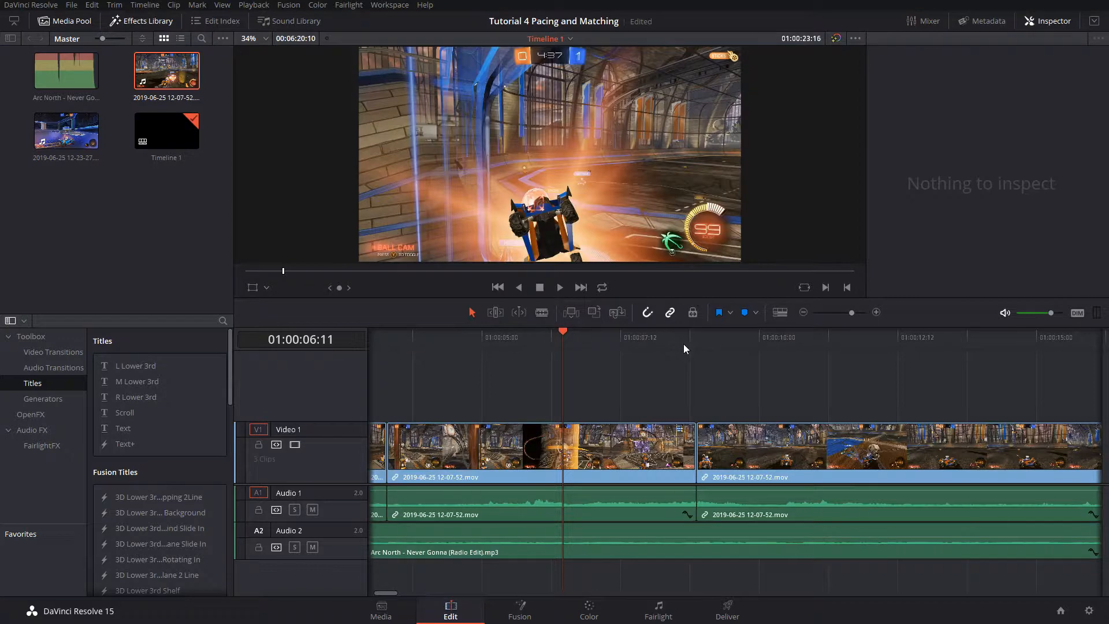
key("space")
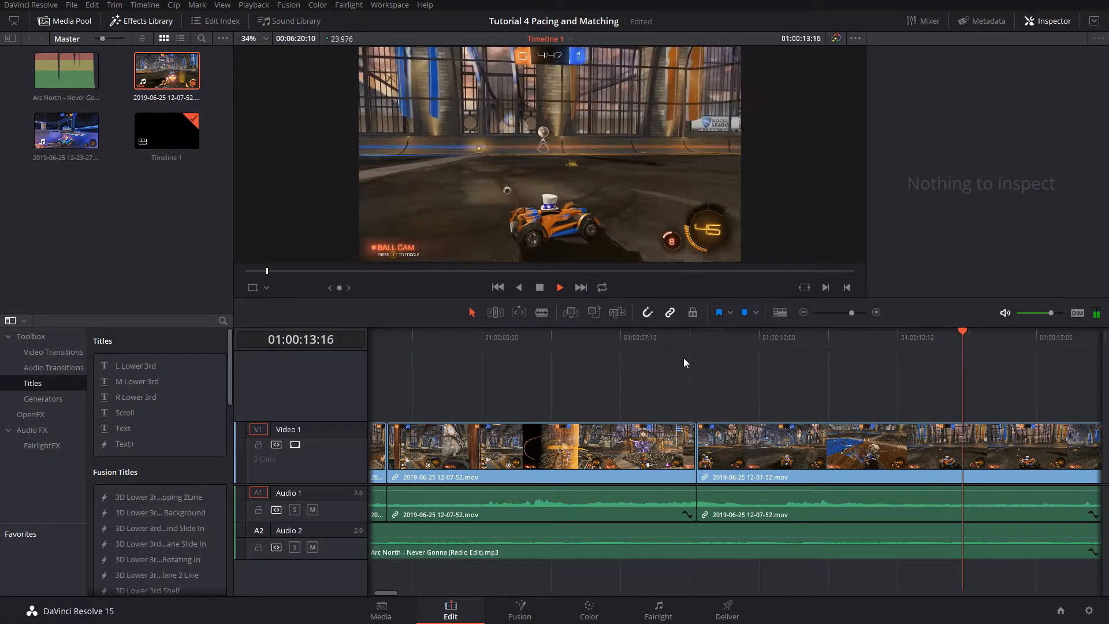
left_click(607, 342)
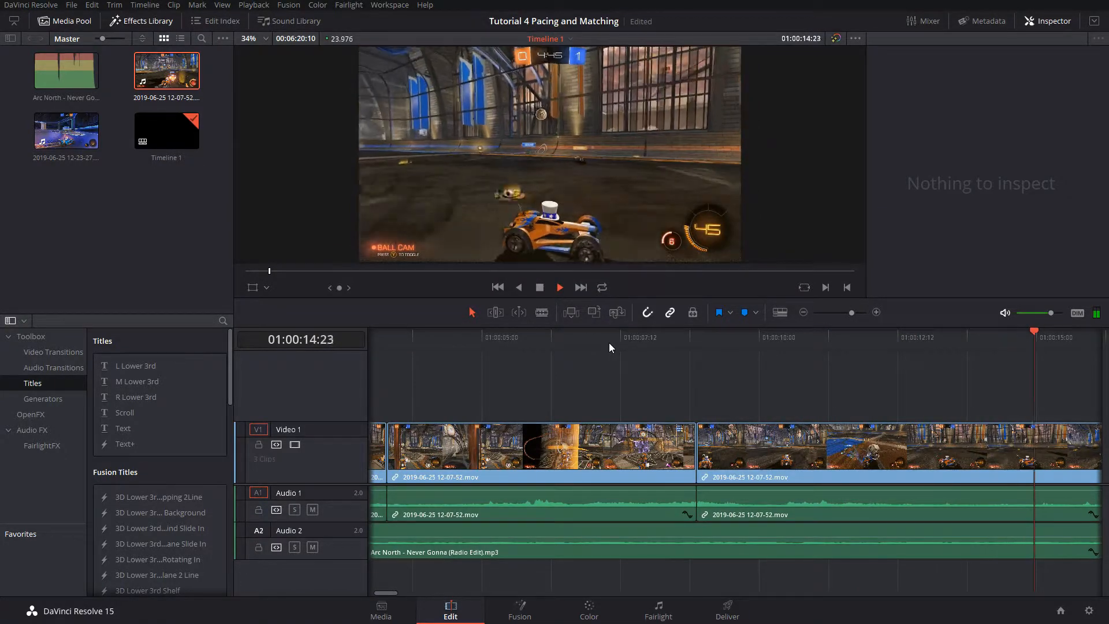
left_click(687, 335)
key("space")
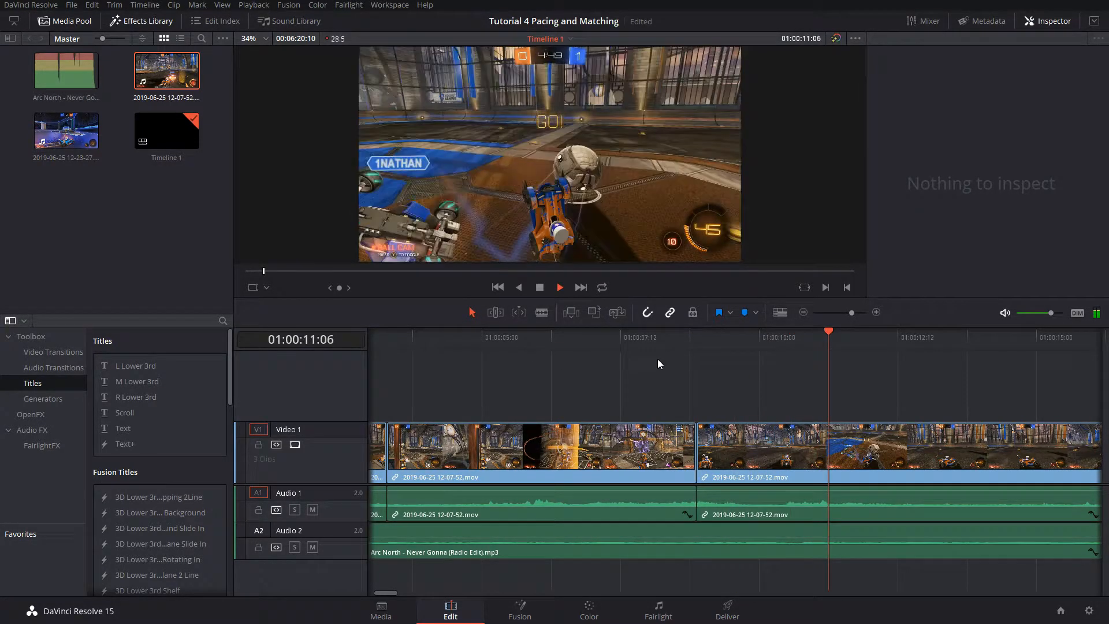
left_click(697, 334)
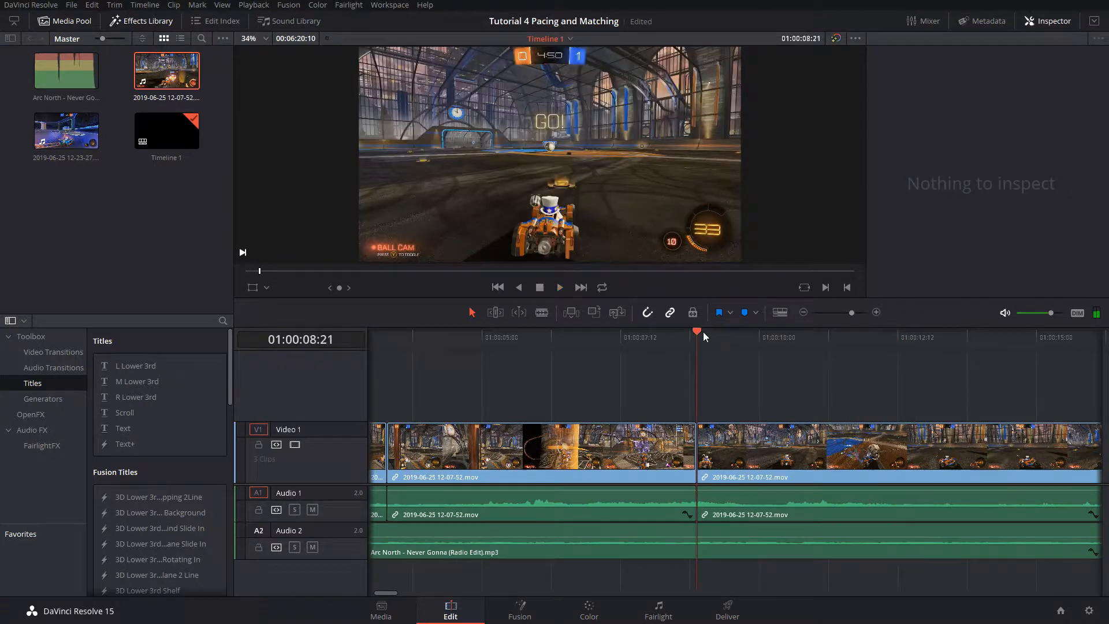
key("space")
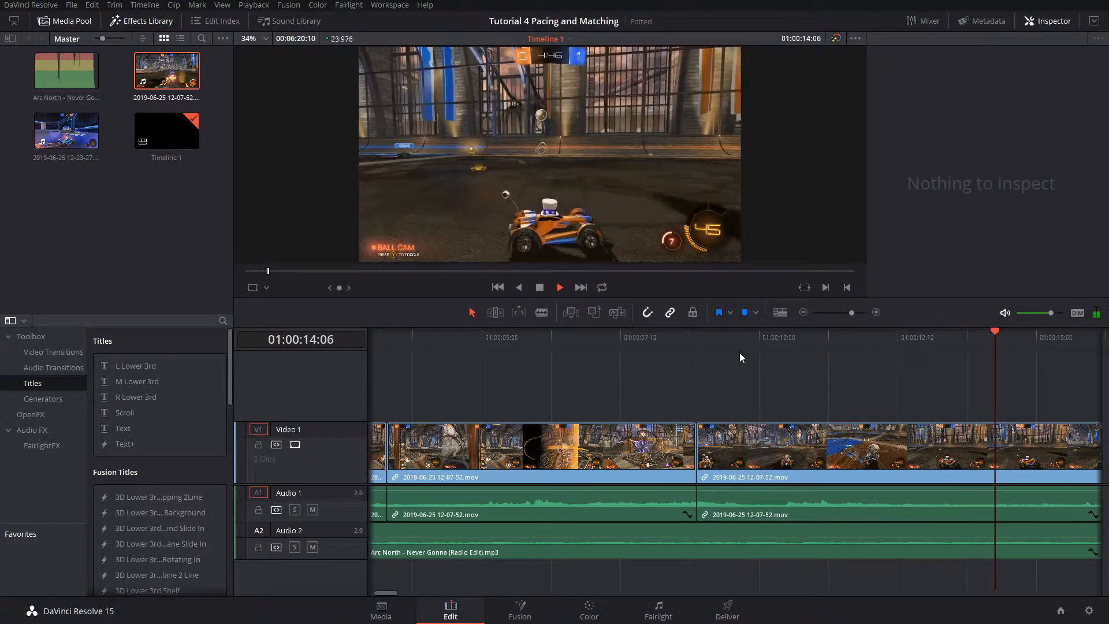
Listen for the song's next beat after the kickoff cut and split the third gameplay segment on it at 01:00:12:15
left_click(700, 339)
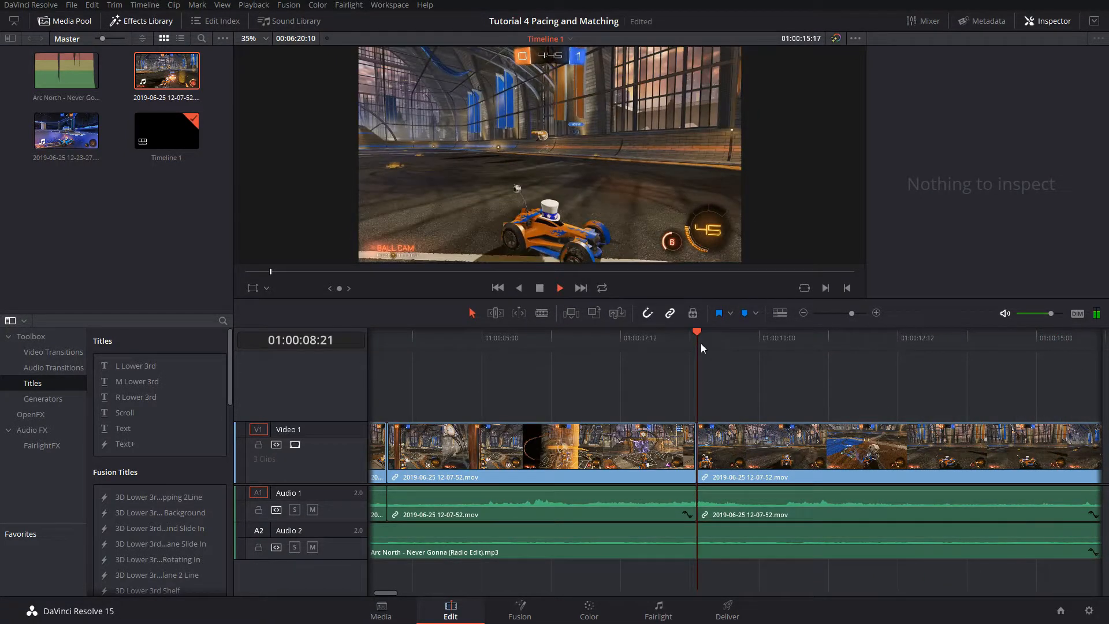
key("space")
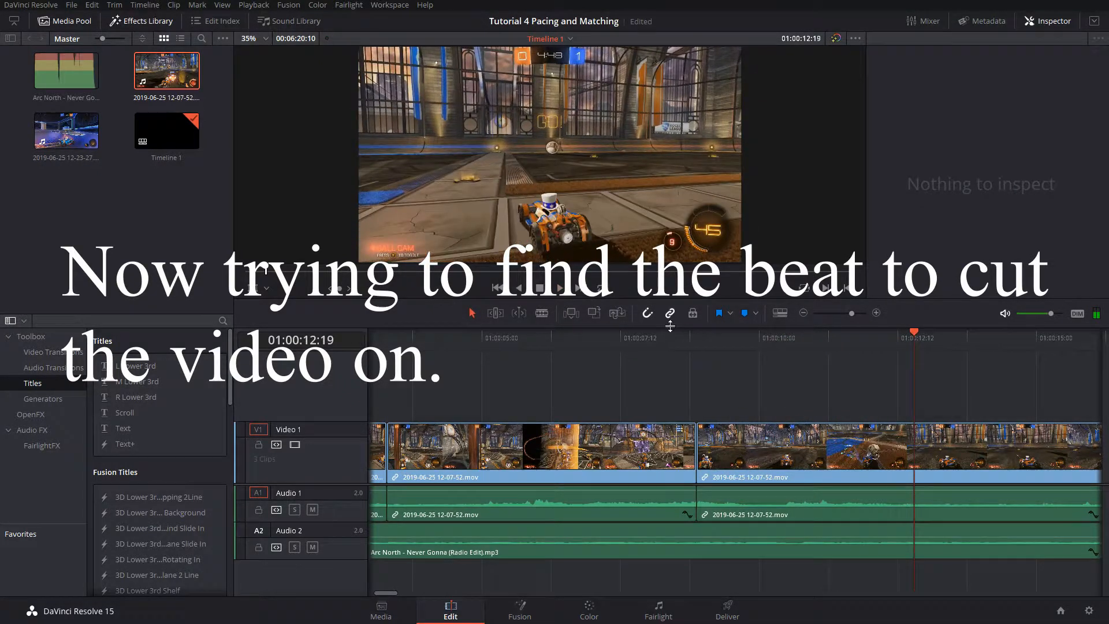
left_click_drag(900, 342, 907, 342)
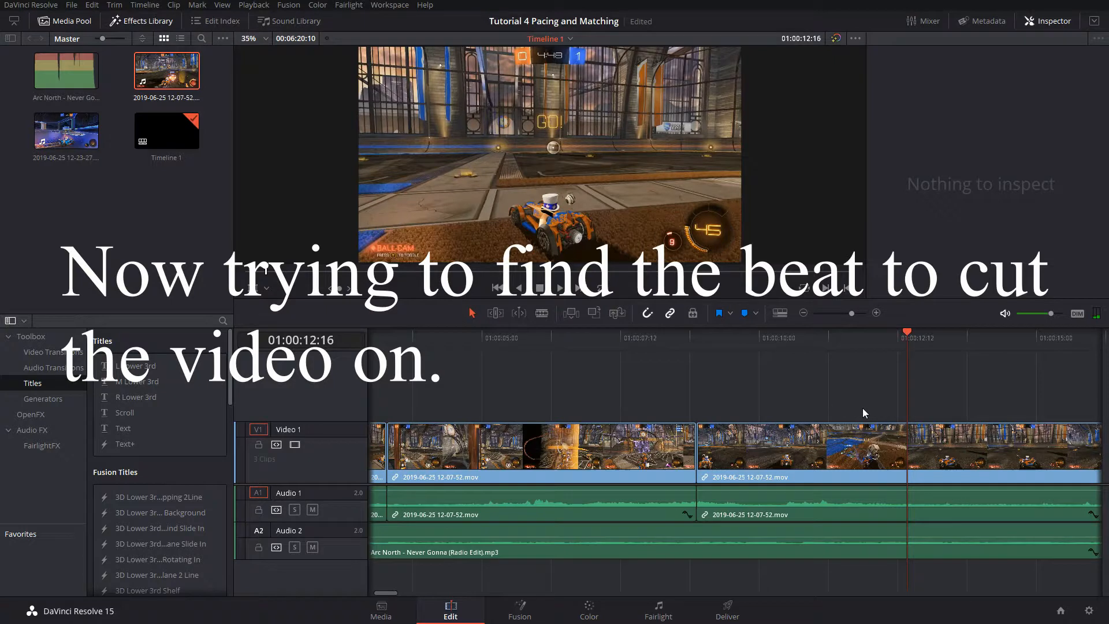
left_click(864, 337)
key("space")
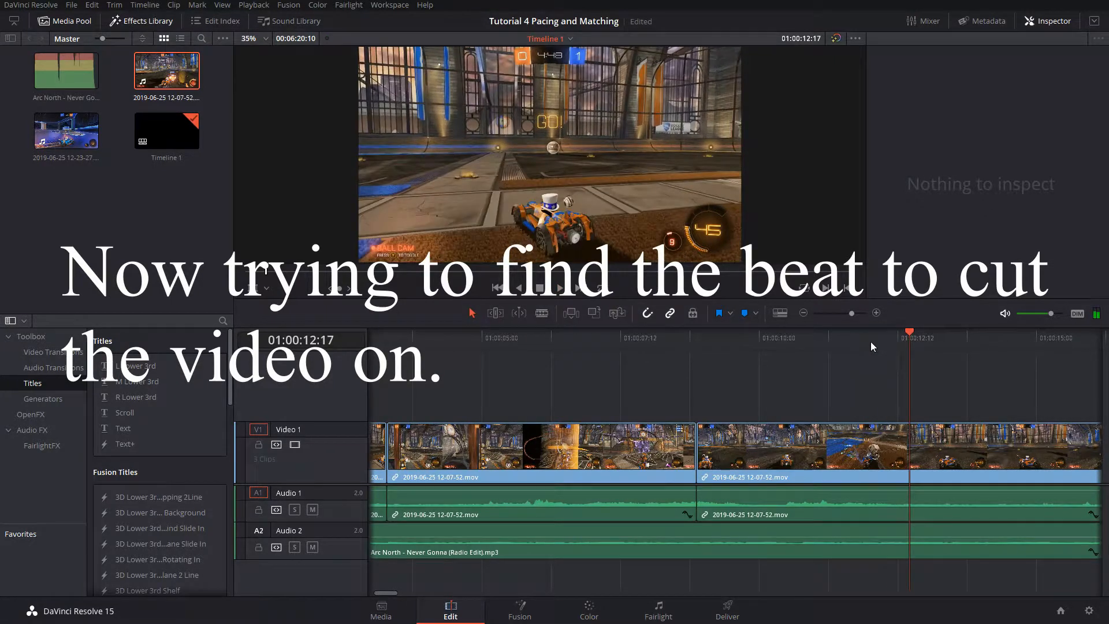
left_click_drag(901, 346, 905, 348)
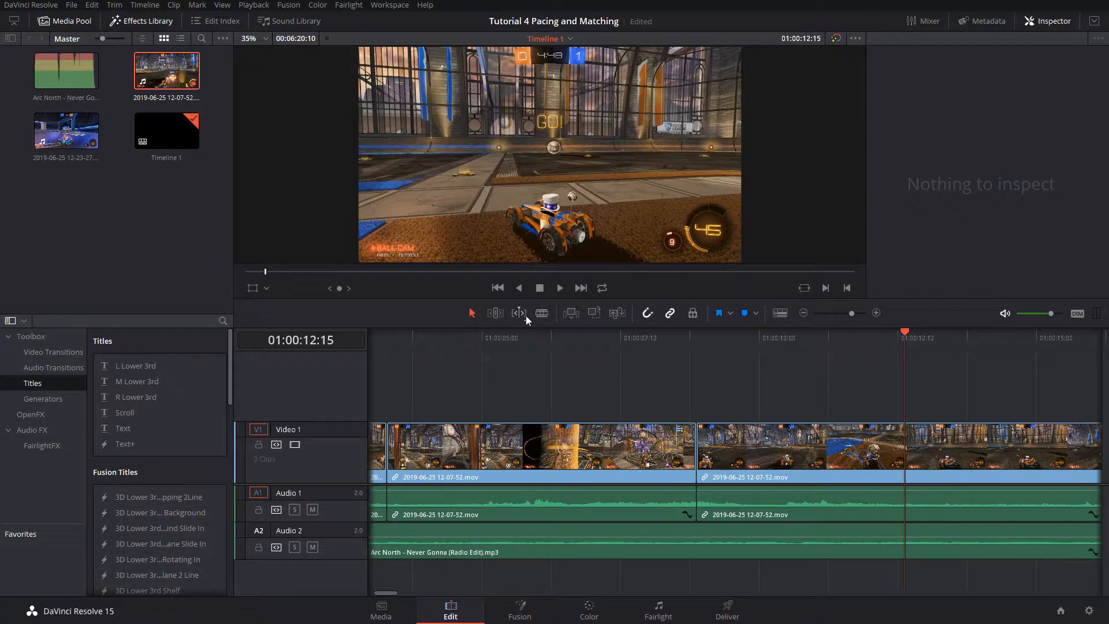
left_click(541, 313)
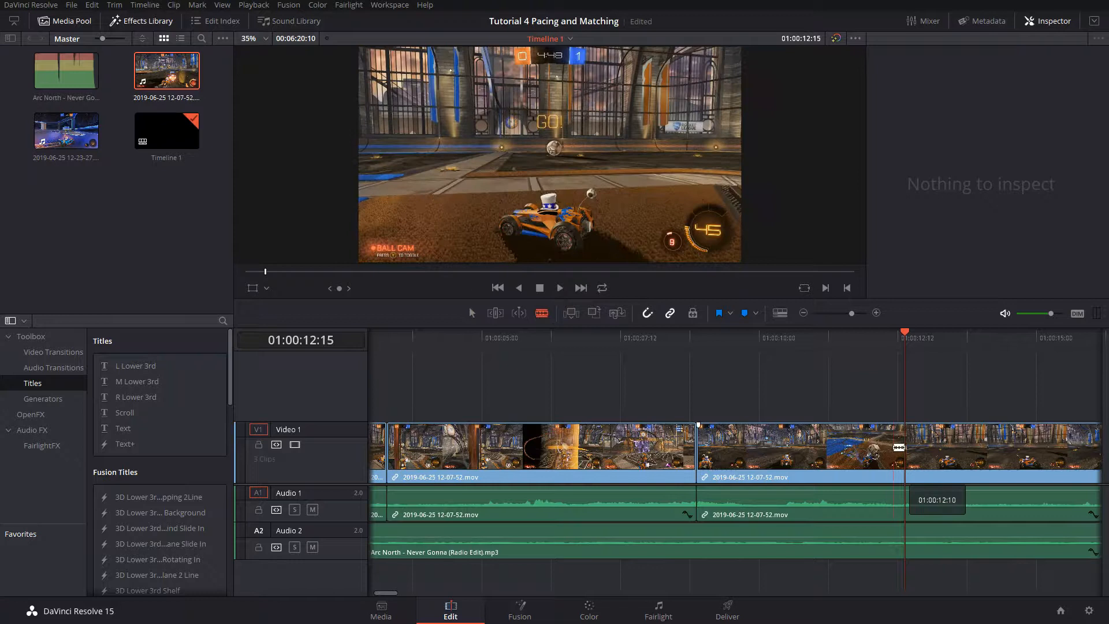
left_click(909, 450)
left_click(472, 312)
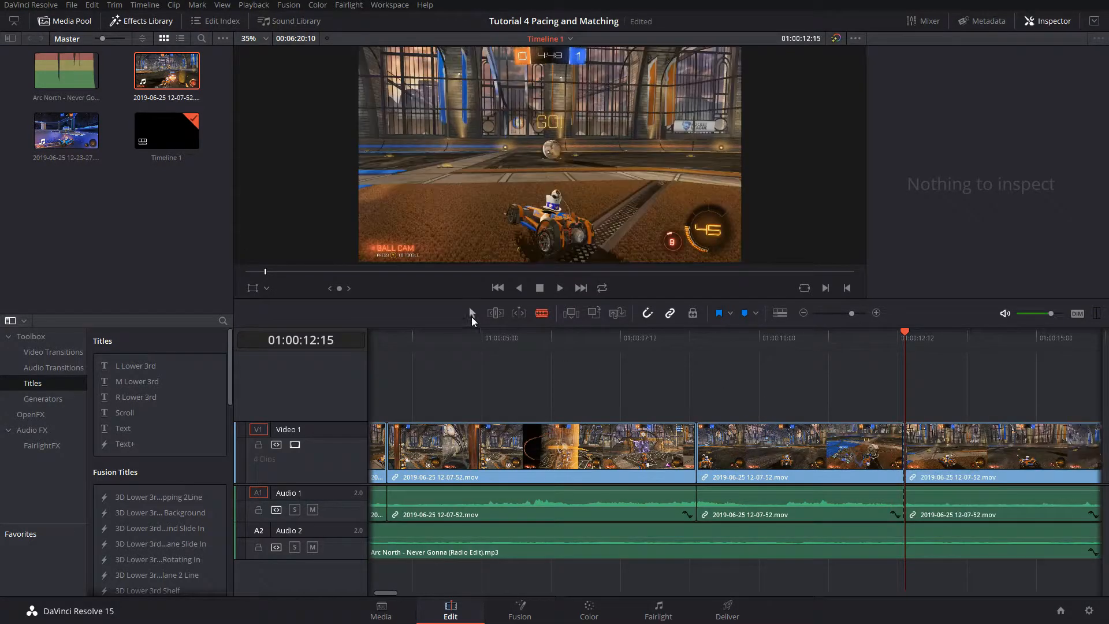
Delete the gameplay segment between 01:00:12:15 and 01:00:20:12 and move the following clip back to close the gap
scroll(886, 376, "right", 5)
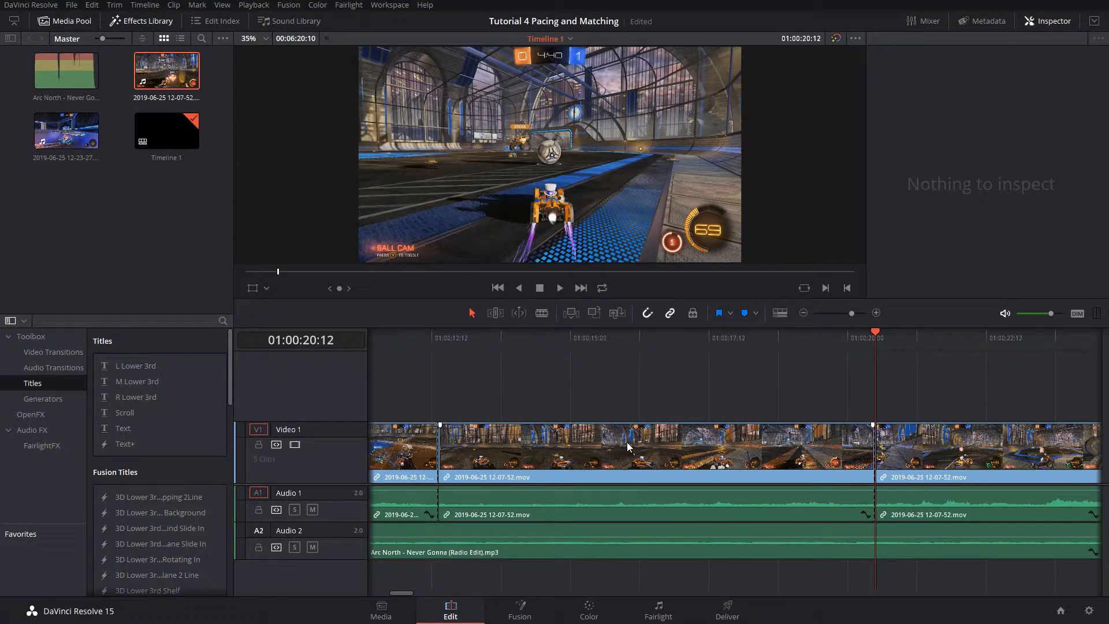
left_click(626, 442)
key("BackSpace")
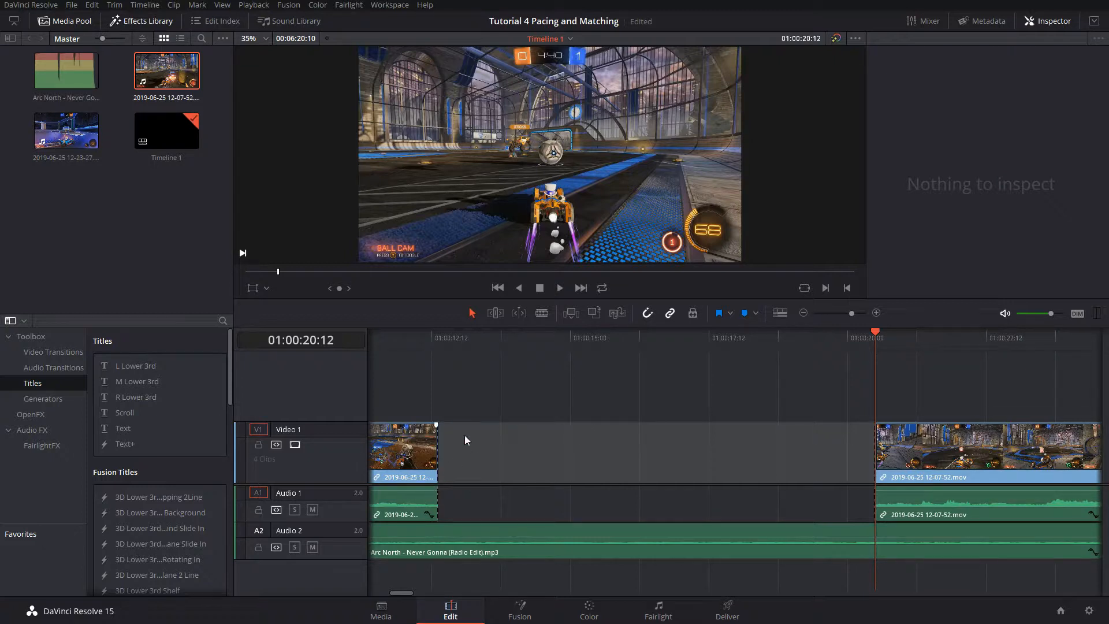
left_click_drag(962, 437, 524, 446)
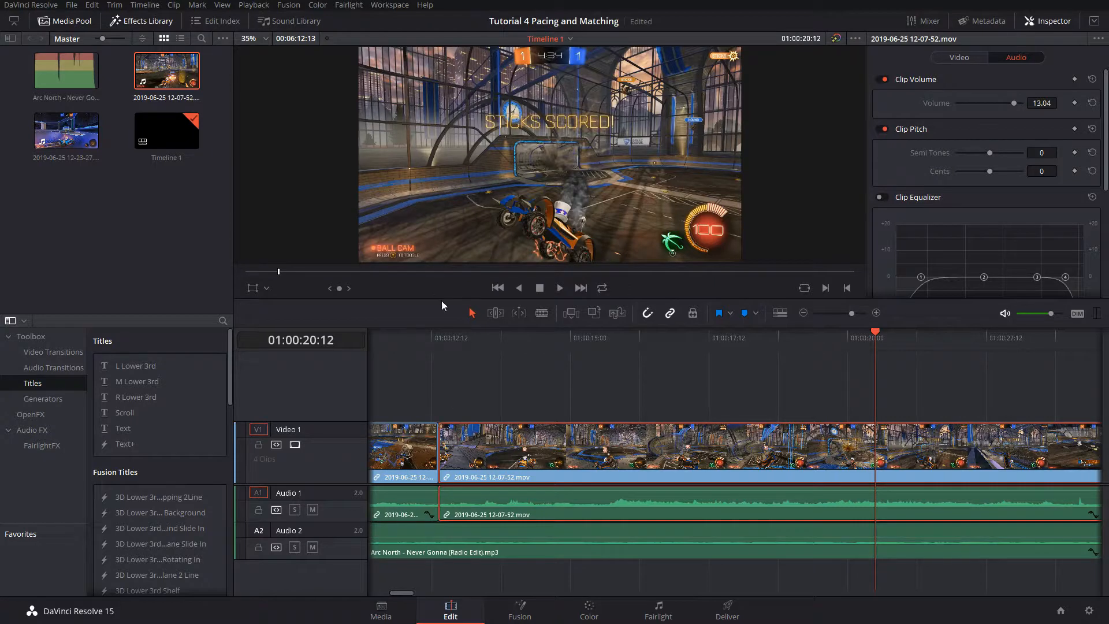
Play through the join at 01:00:12:15 several times to find the song's next beat, leaving the playhead at 01:00:16:08
left_click(401, 339)
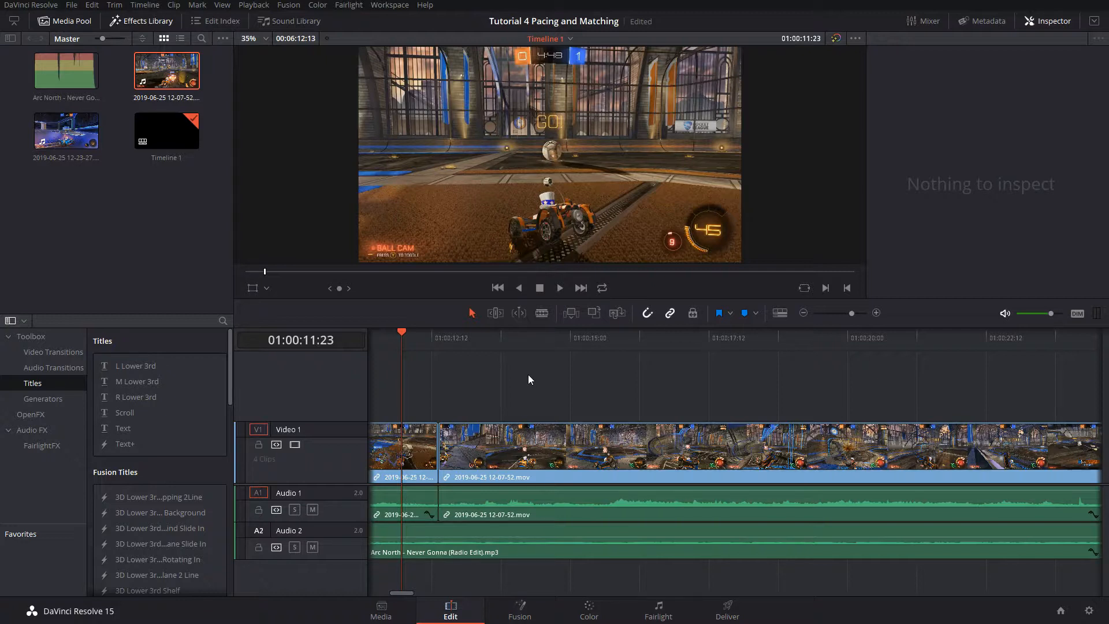
left_click(470, 556)
key("space")
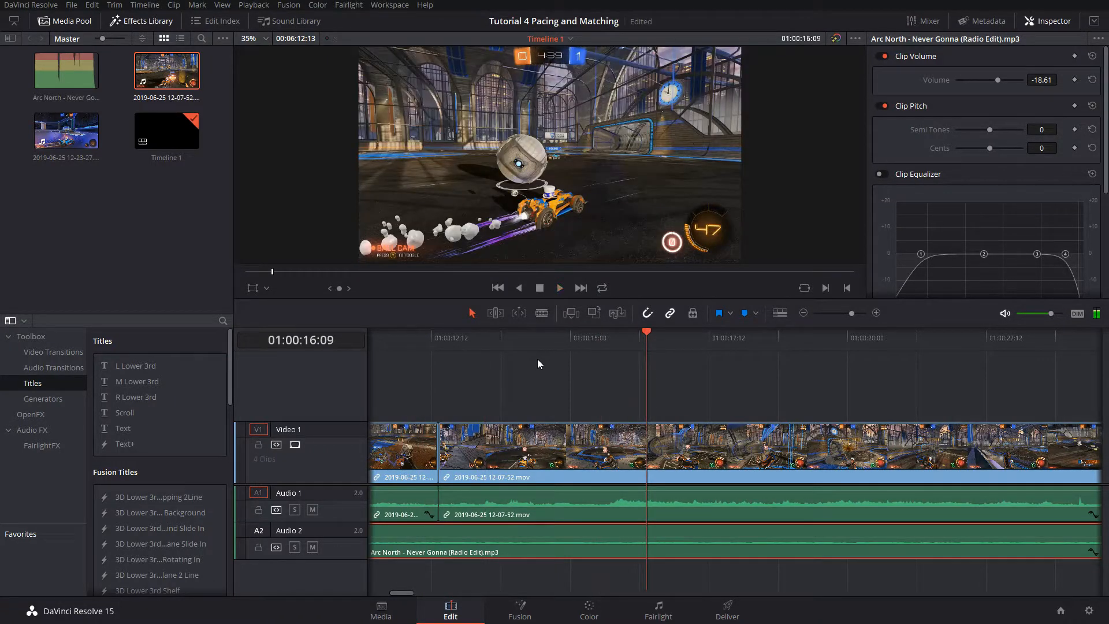
key("space")
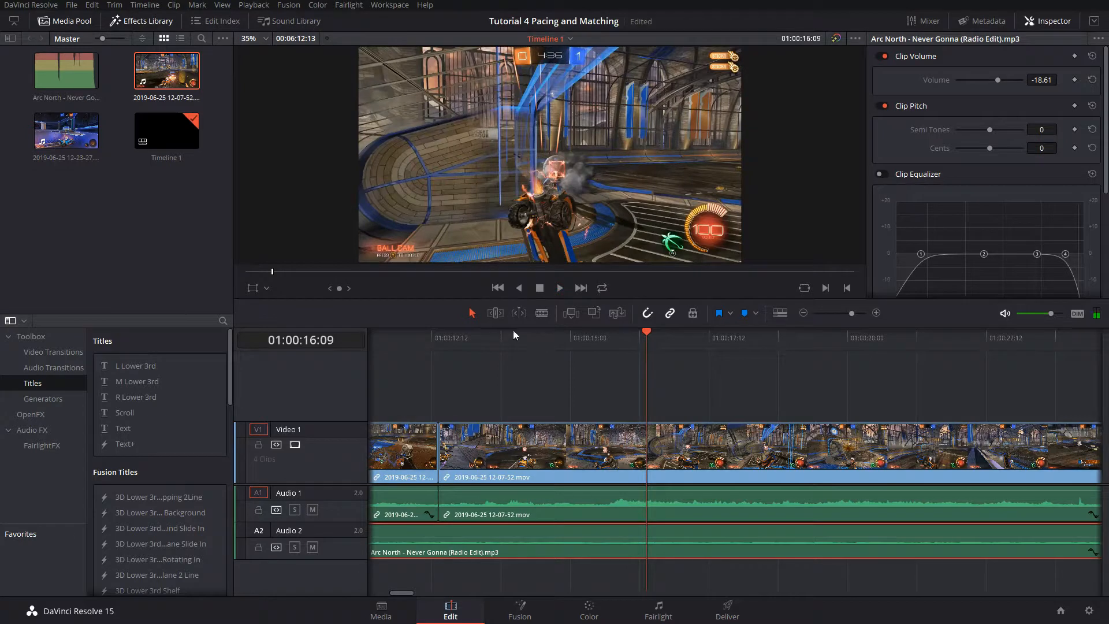
left_click(438, 337)
key("space")
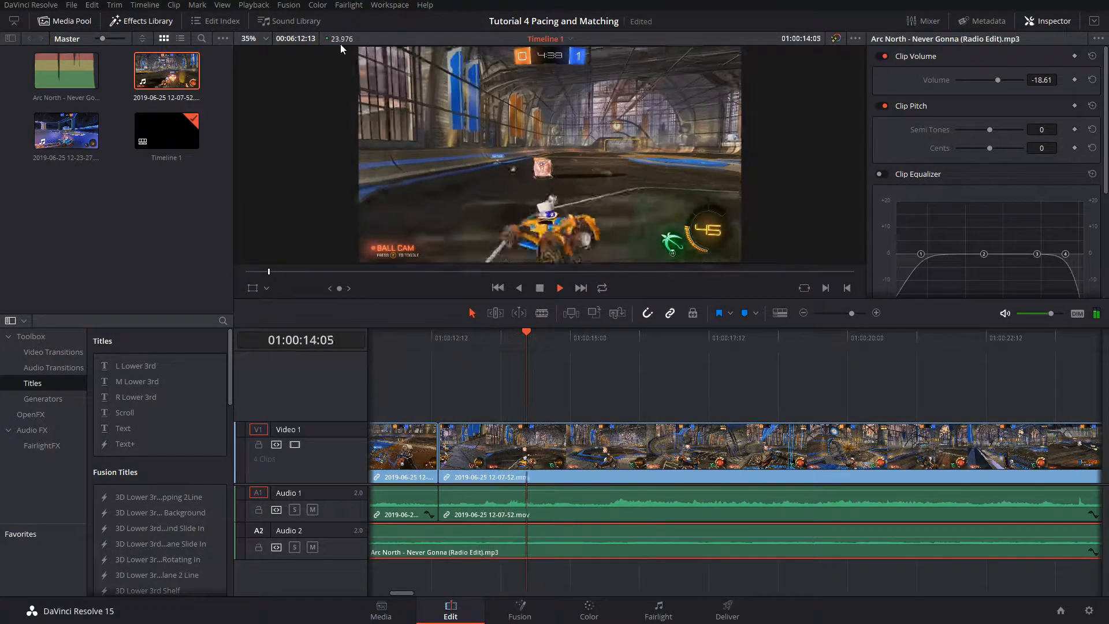
key("space")
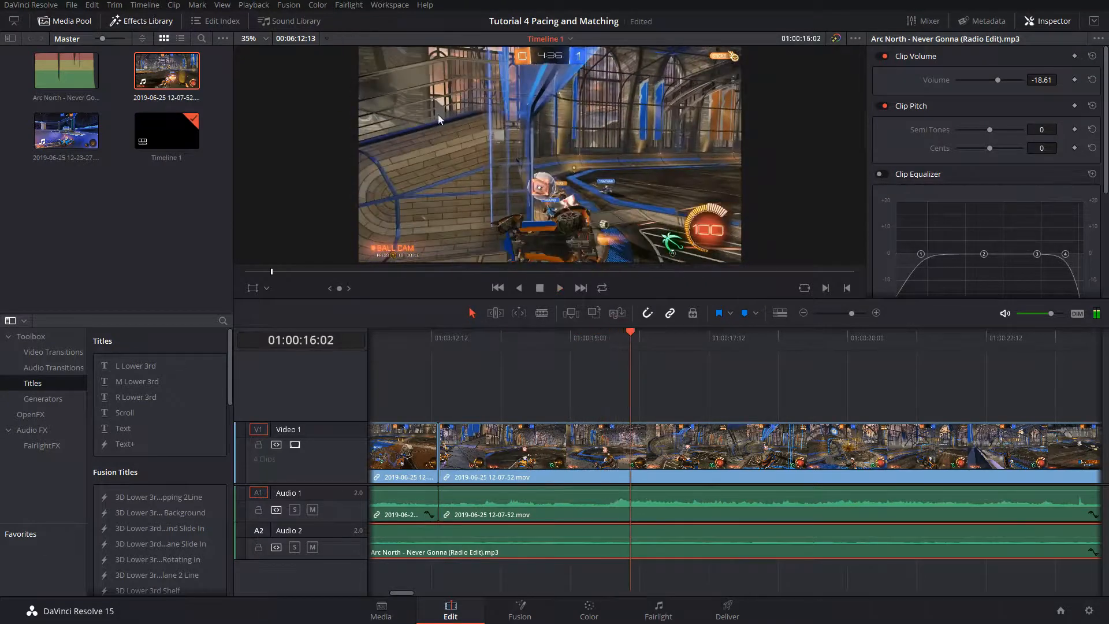
left_click(407, 341)
key("space")
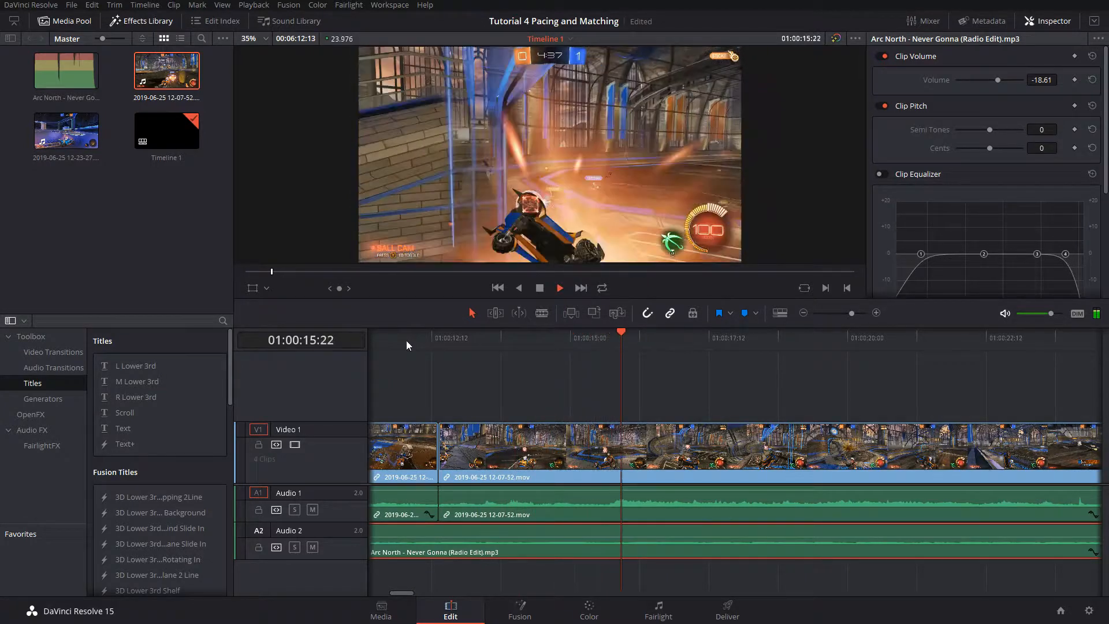
key("space")
key("b")
left_click(642, 336)
left_click_drag(643, 336, 645, 336)
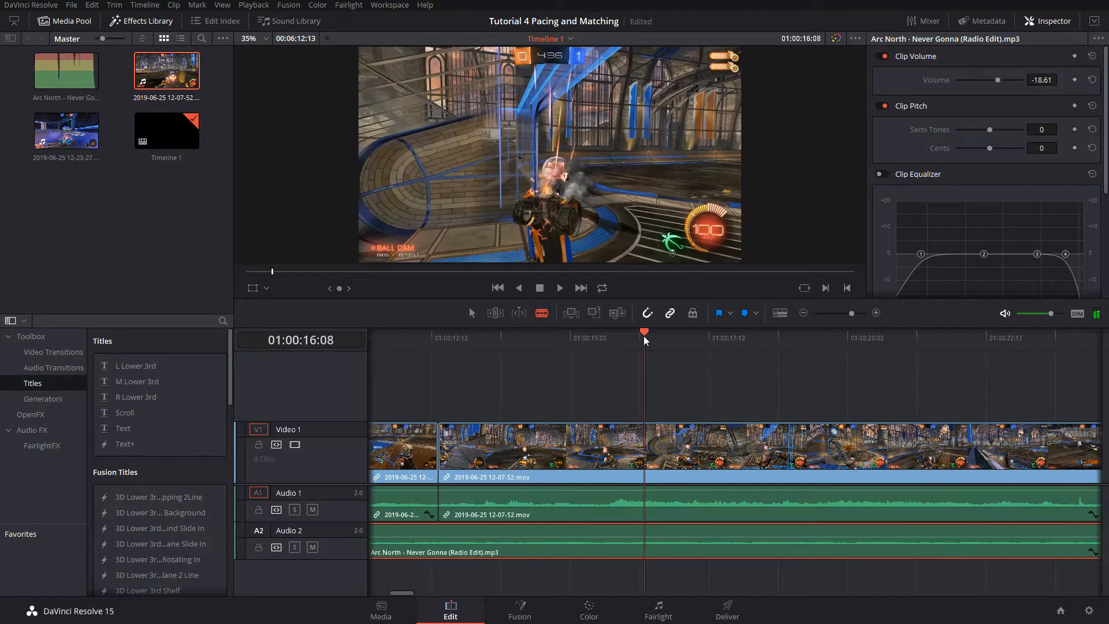
left_click(472, 313)
Disable the gameplay clip that starts at 01:00:12:15 so only the song plays there
right_click(727, 439)
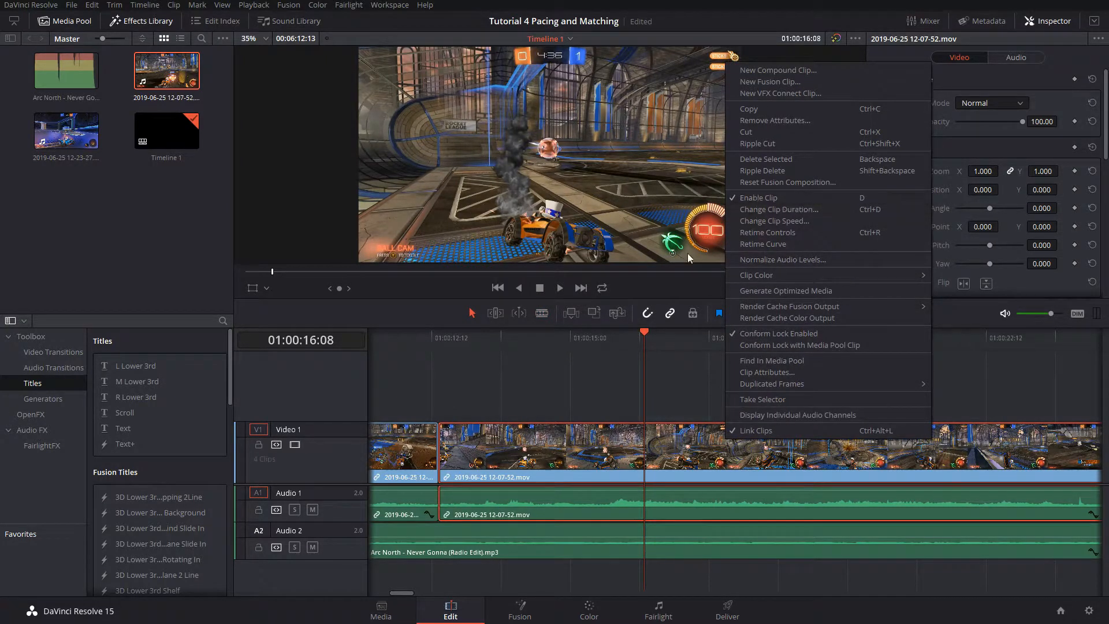
left_click(684, 356)
left_click(688, 463)
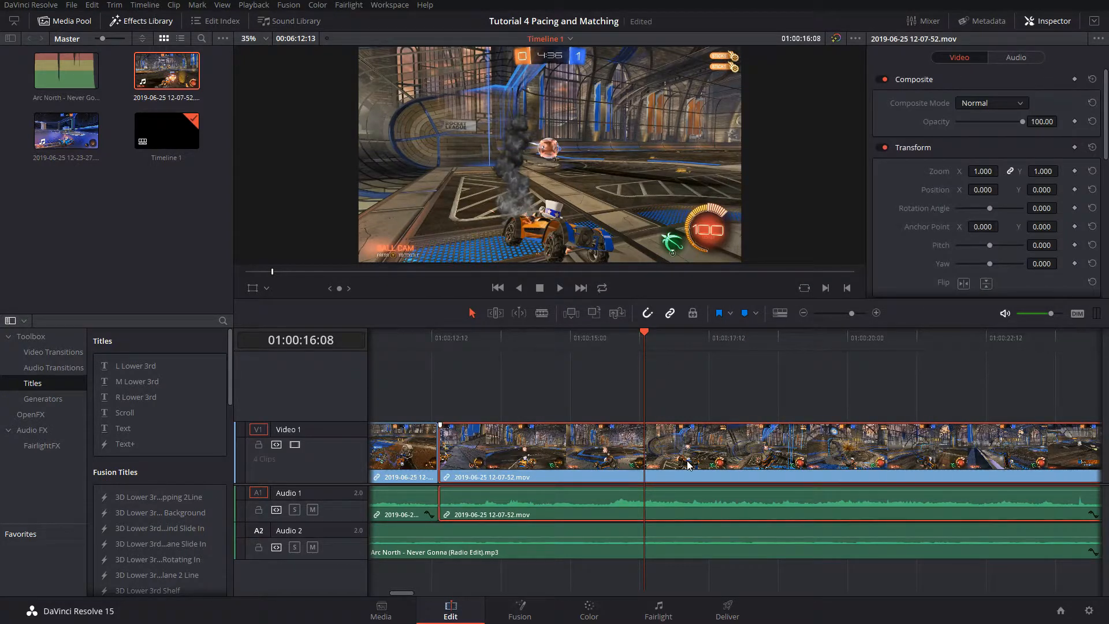
key("d")
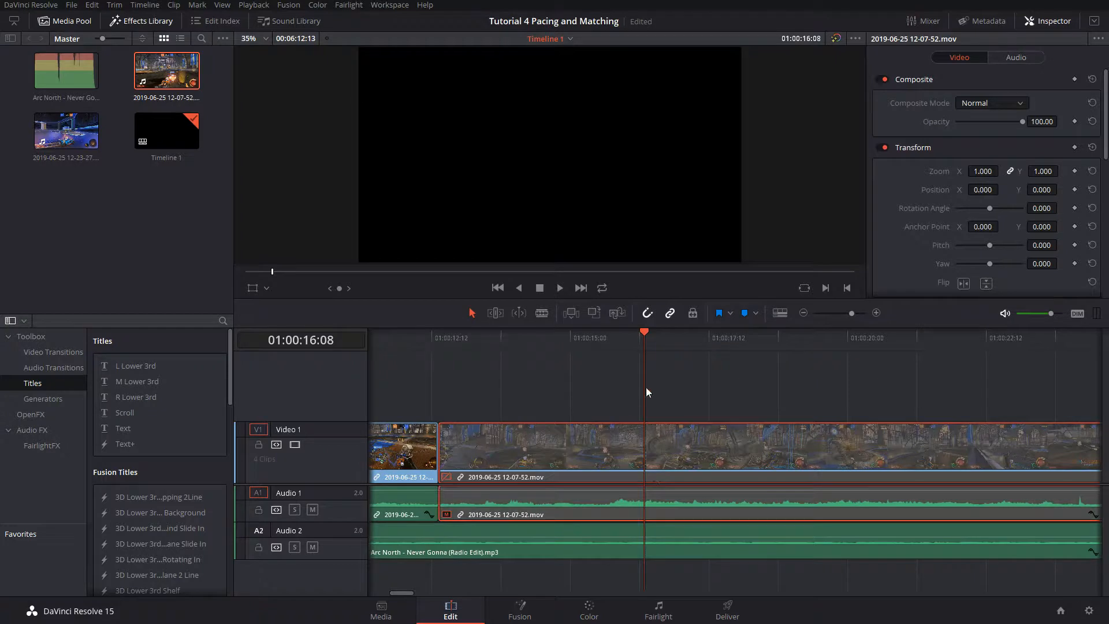
Listen to the song alone for its next beat and split the disabled gameplay clip on it at 01:00:16:11
left_click(566, 342)
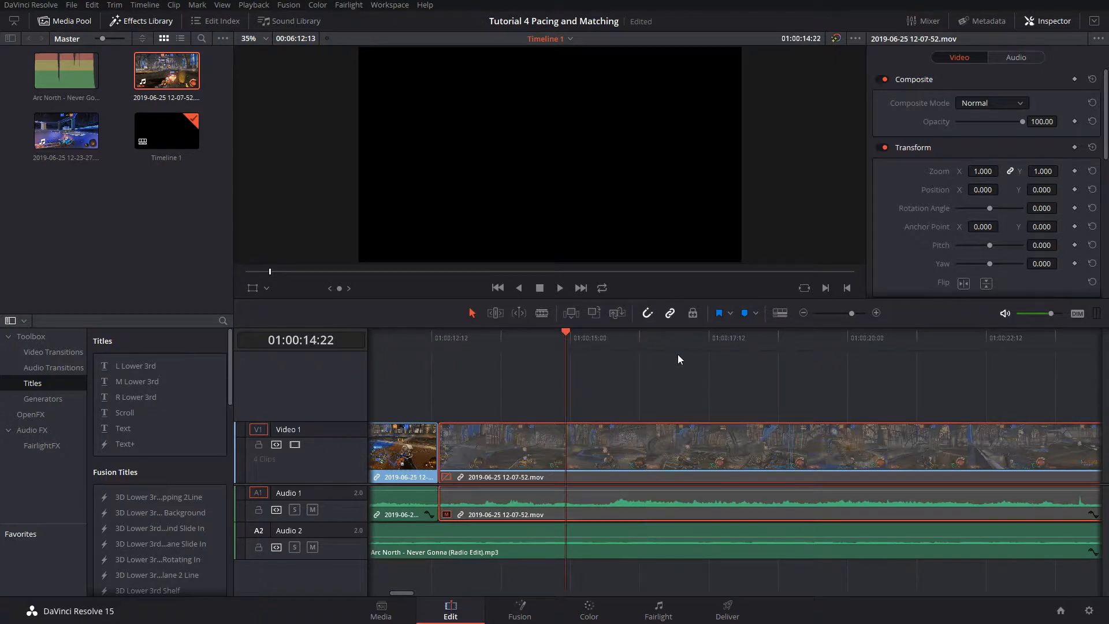
key("space")
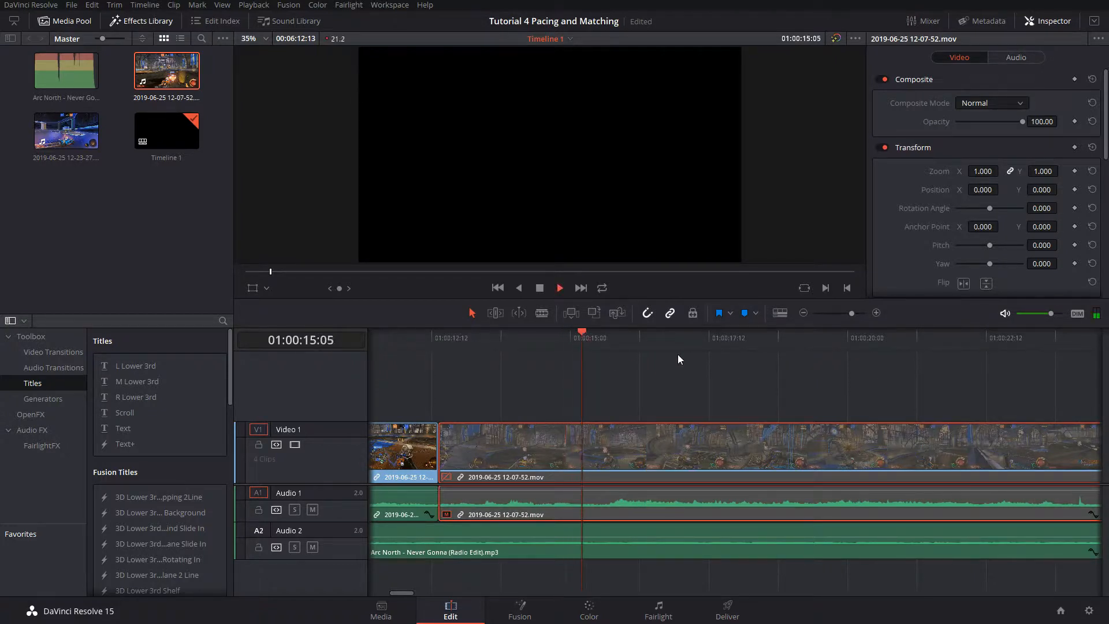
key("space")
left_click(611, 347)
left_click(612, 346)
key("space")
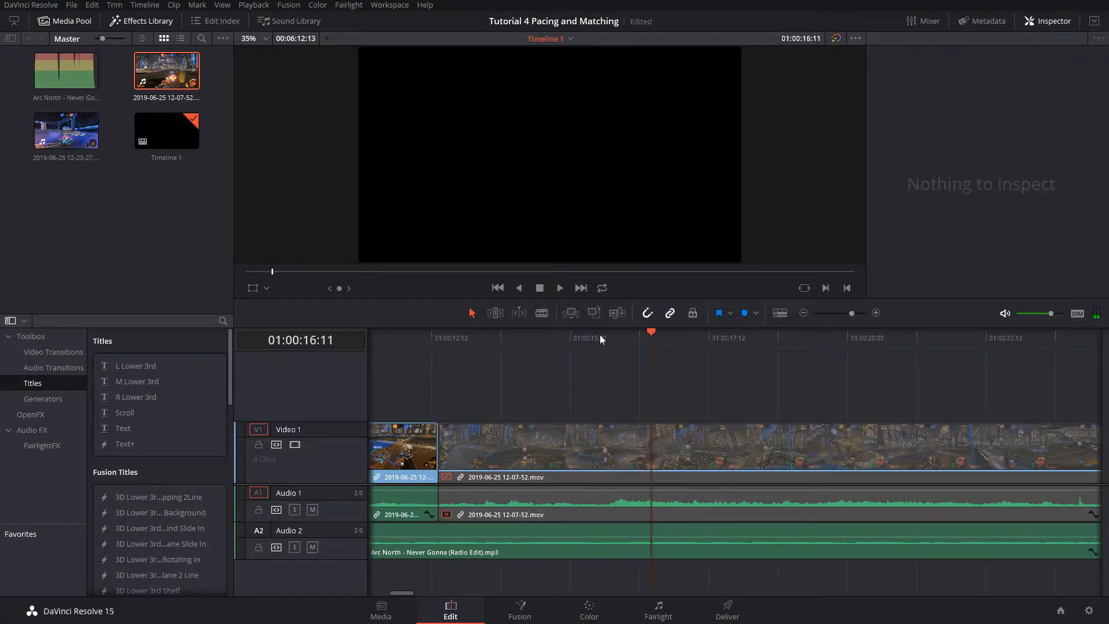
left_click(542, 312)
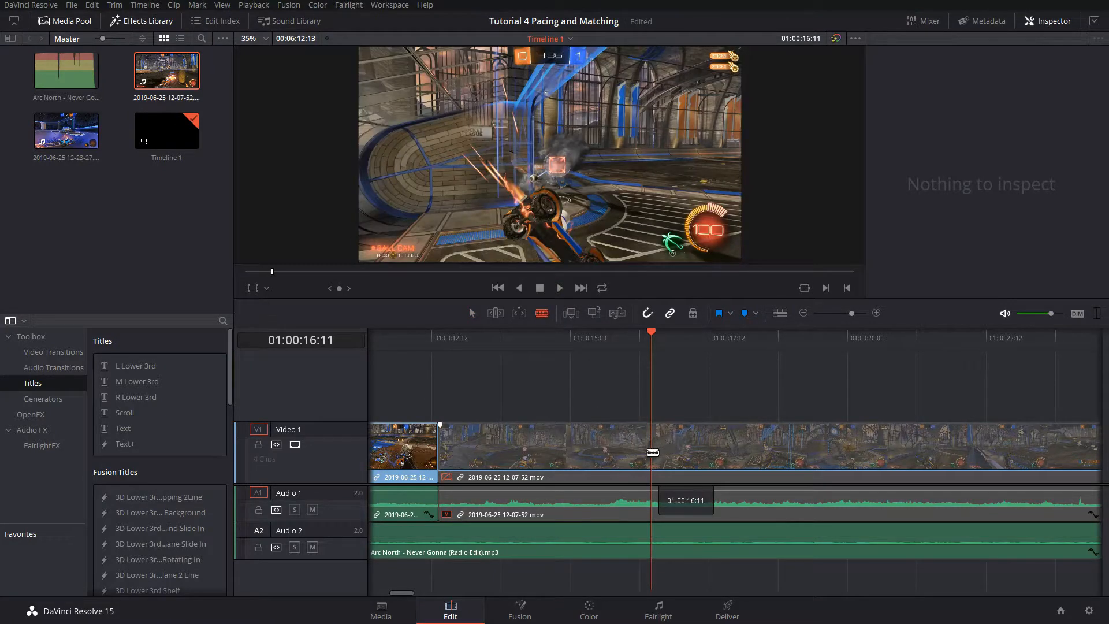
left_click(653, 452)
Enable the gameplay segments on both sides of the 01:00:16:11 cut again
left_click(472, 315)
right_click(570, 450)
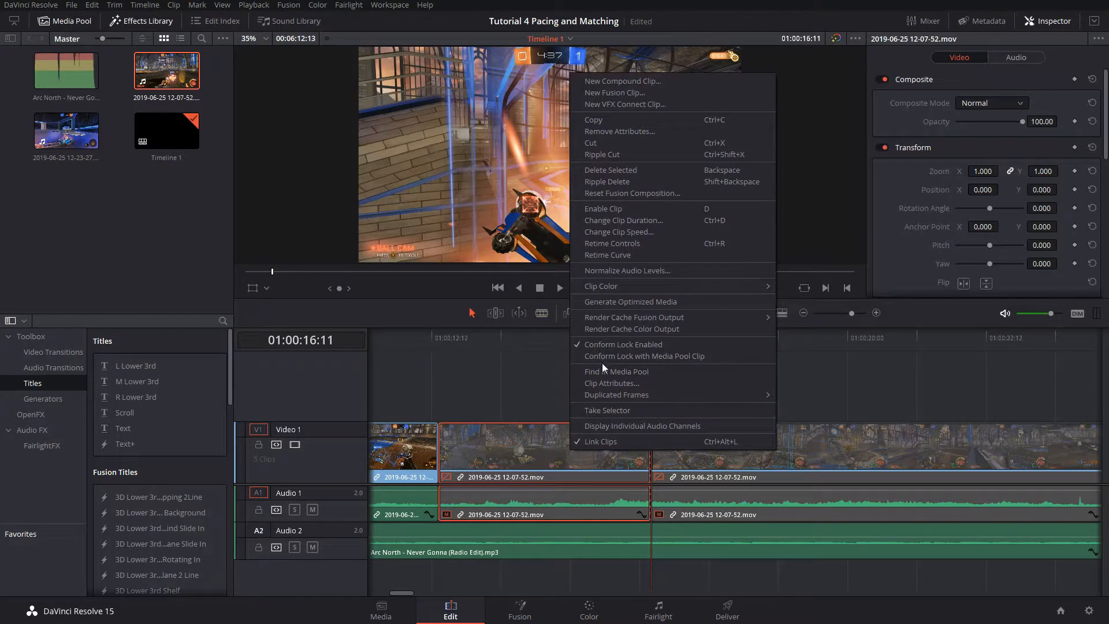
left_click(610, 209)
left_click(702, 436)
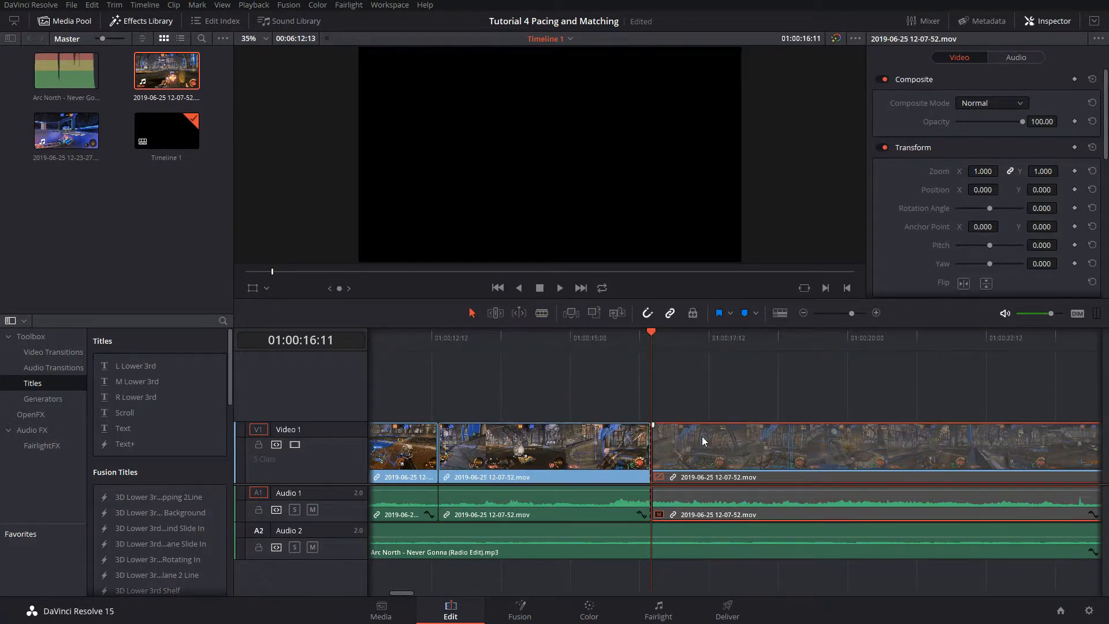
key("d")
Slip the footage inside the segment between 01:00:12:15 and 01:00:16:11 slightly later, keeping its cuts in place, and play it back from its start
left_click(556, 339)
left_click(497, 313)
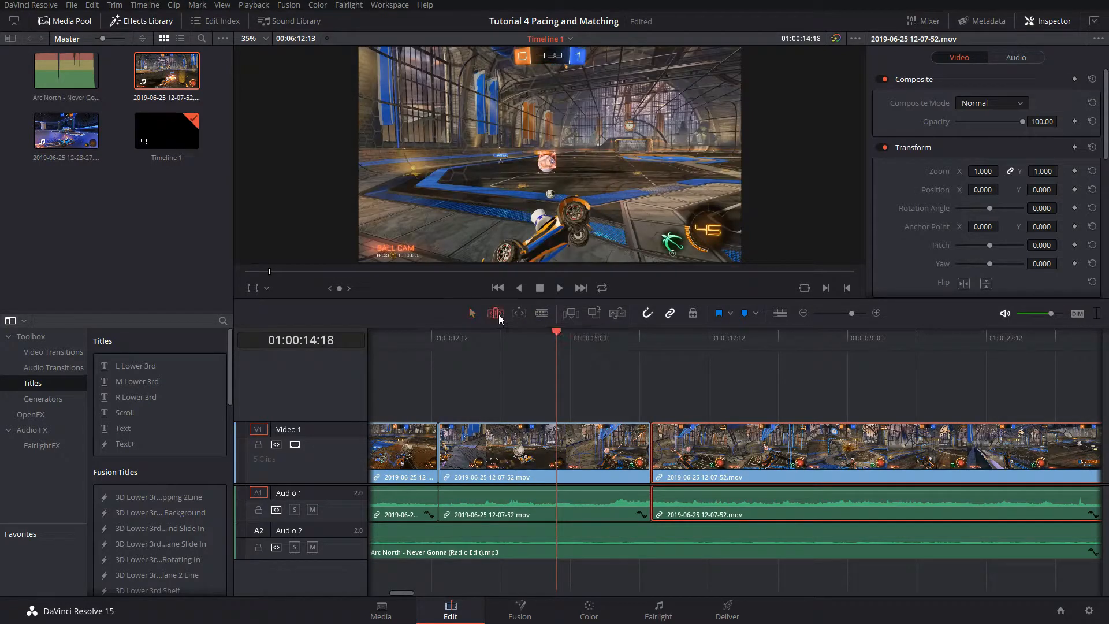
left_click_drag(532, 445, 497, 441)
left_click(438, 342)
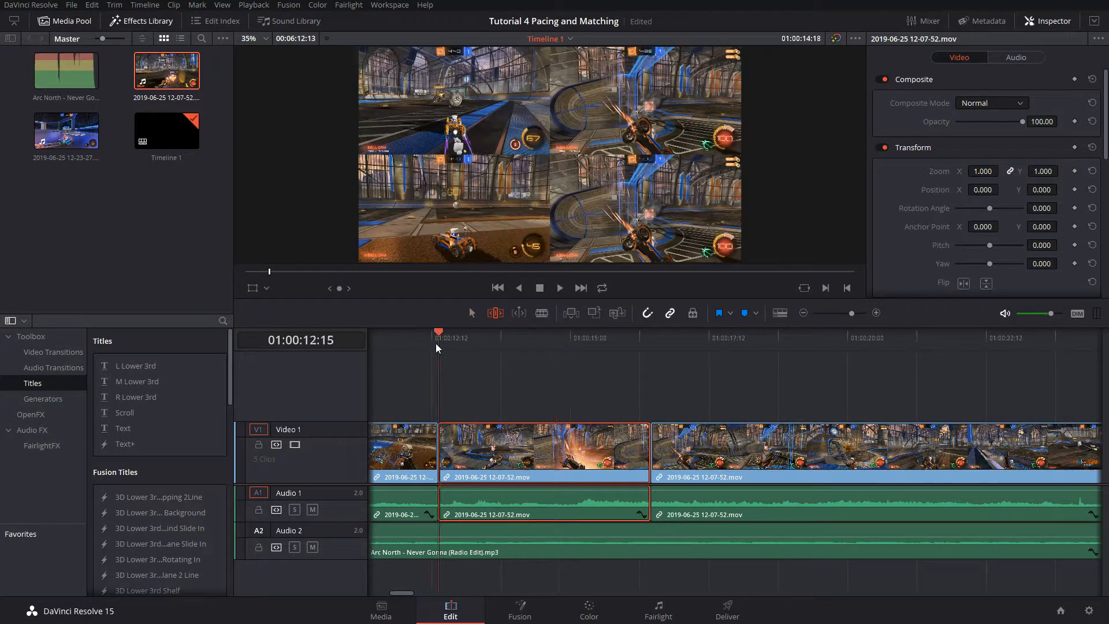
key("space")
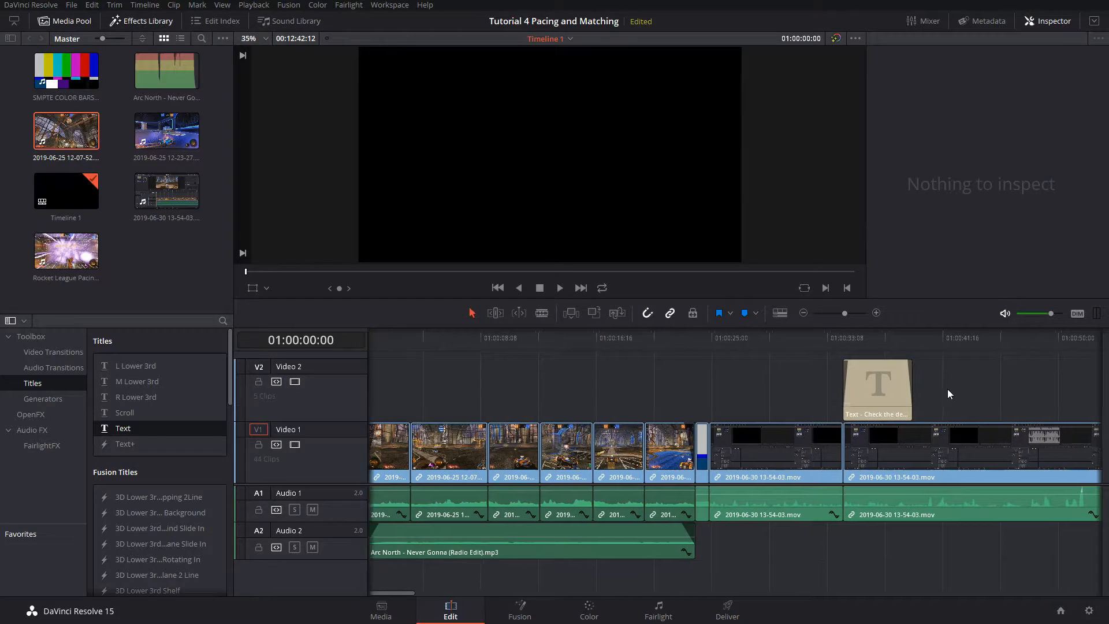
Look through the full project timeline from the edited gameplay along the screen-recording segments and text titles
scroll(947, 390, "right", 5)
scroll(934, 390, "right", 9)
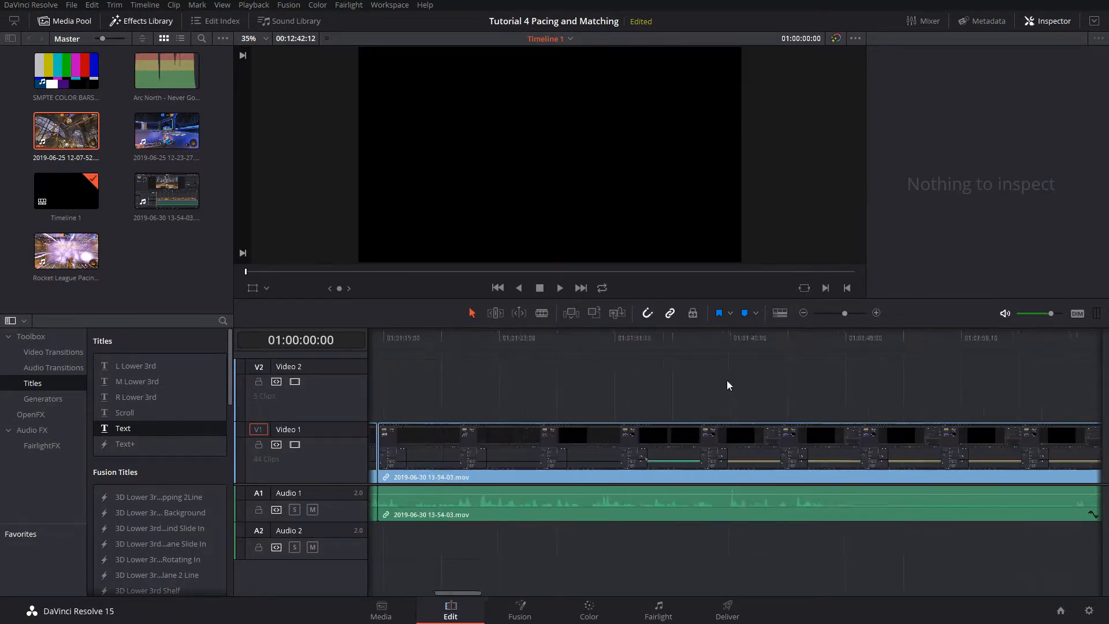
scroll(957, 390, "right", 11)
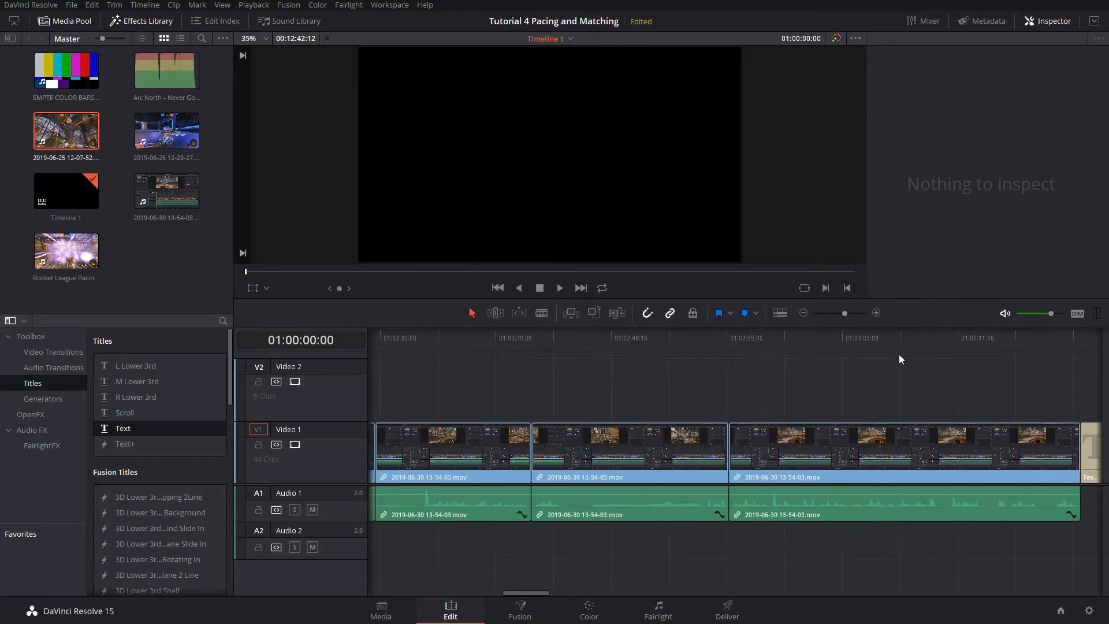
scroll(936, 387, "right", 7)
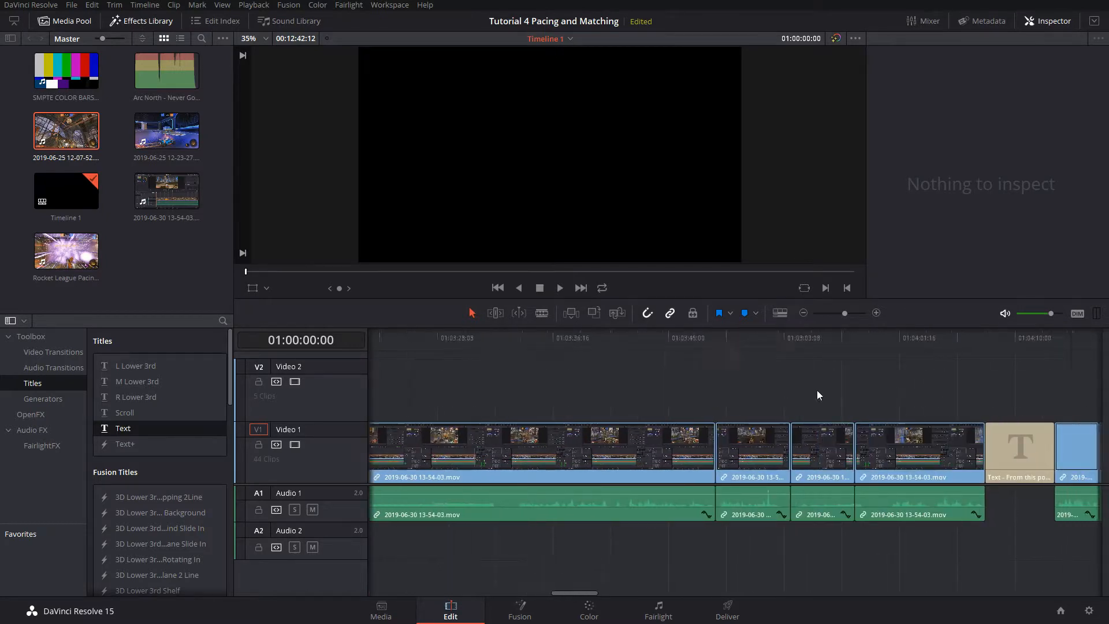
scroll(952, 373, "right", 5)
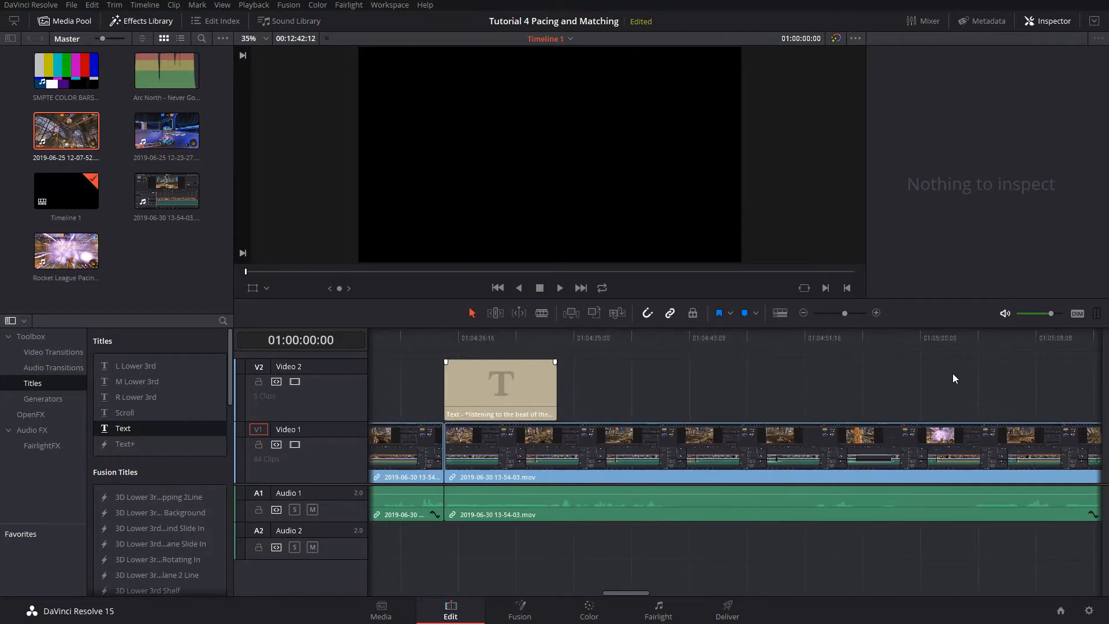
scroll(844, 373, "right", 9)
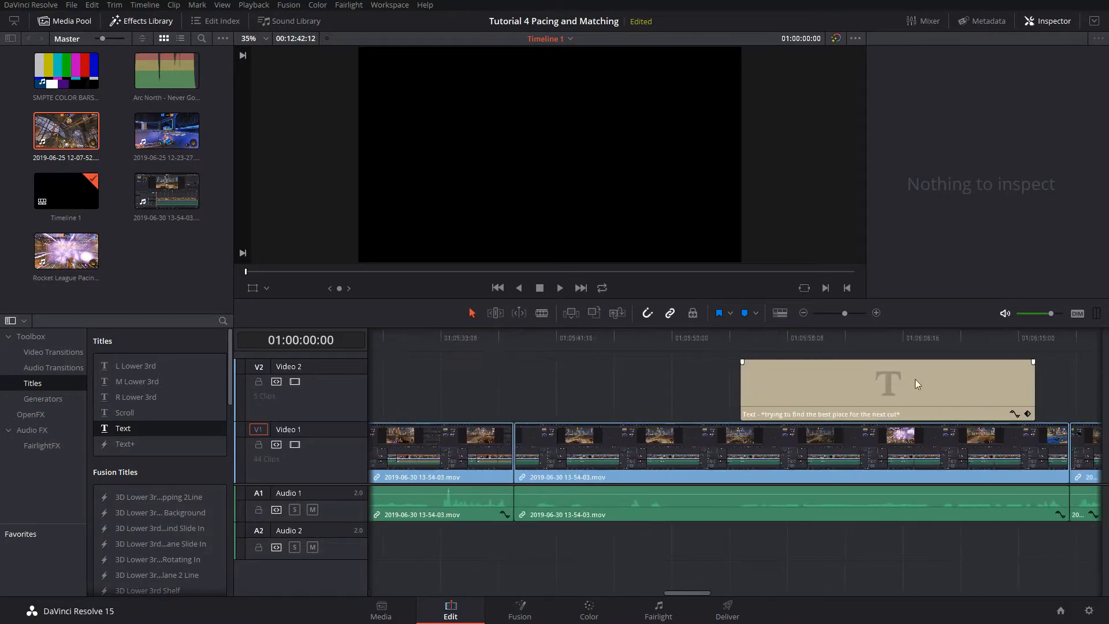
scroll(1053, 377, "right", 12)
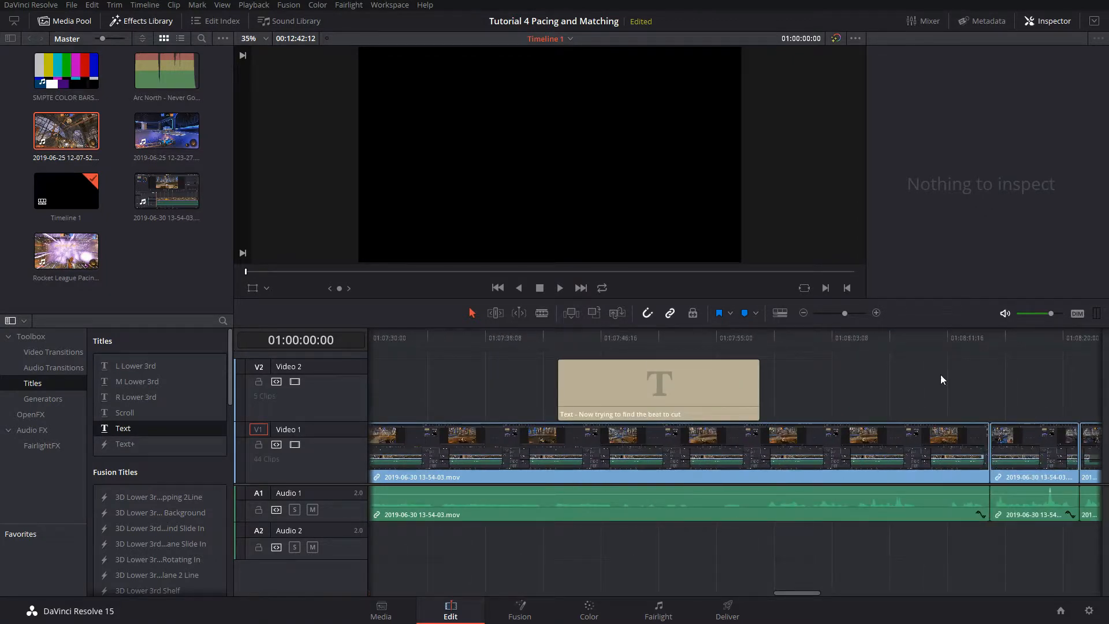